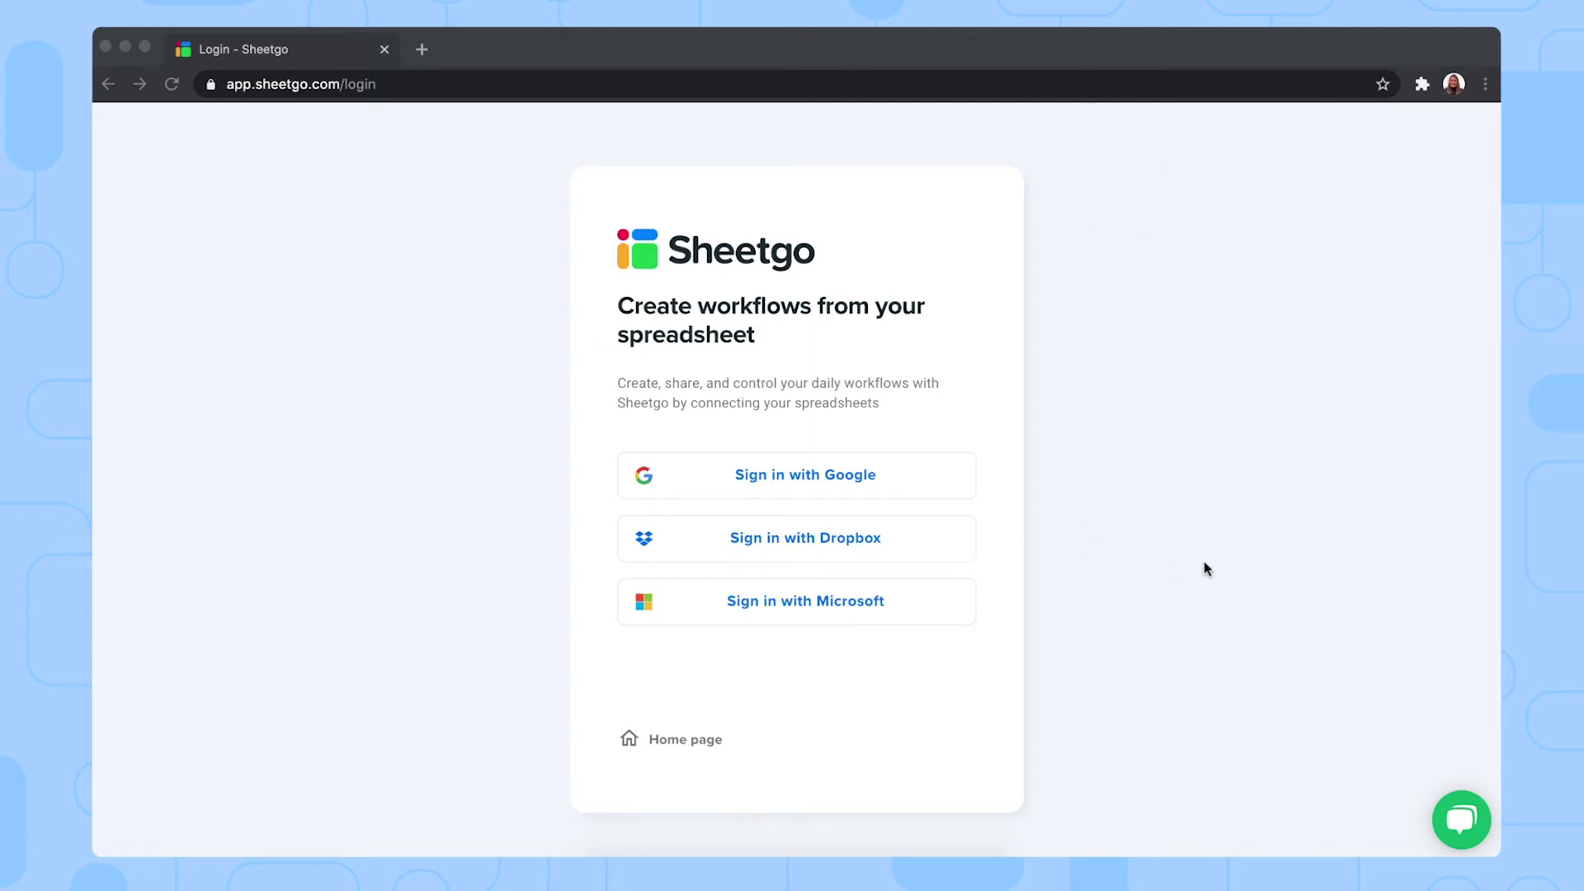
Sign in to Sheetgo with a Google account and install the Budget vs Actual template.
{"action": "left_click", "coordinate": [771, 474]}
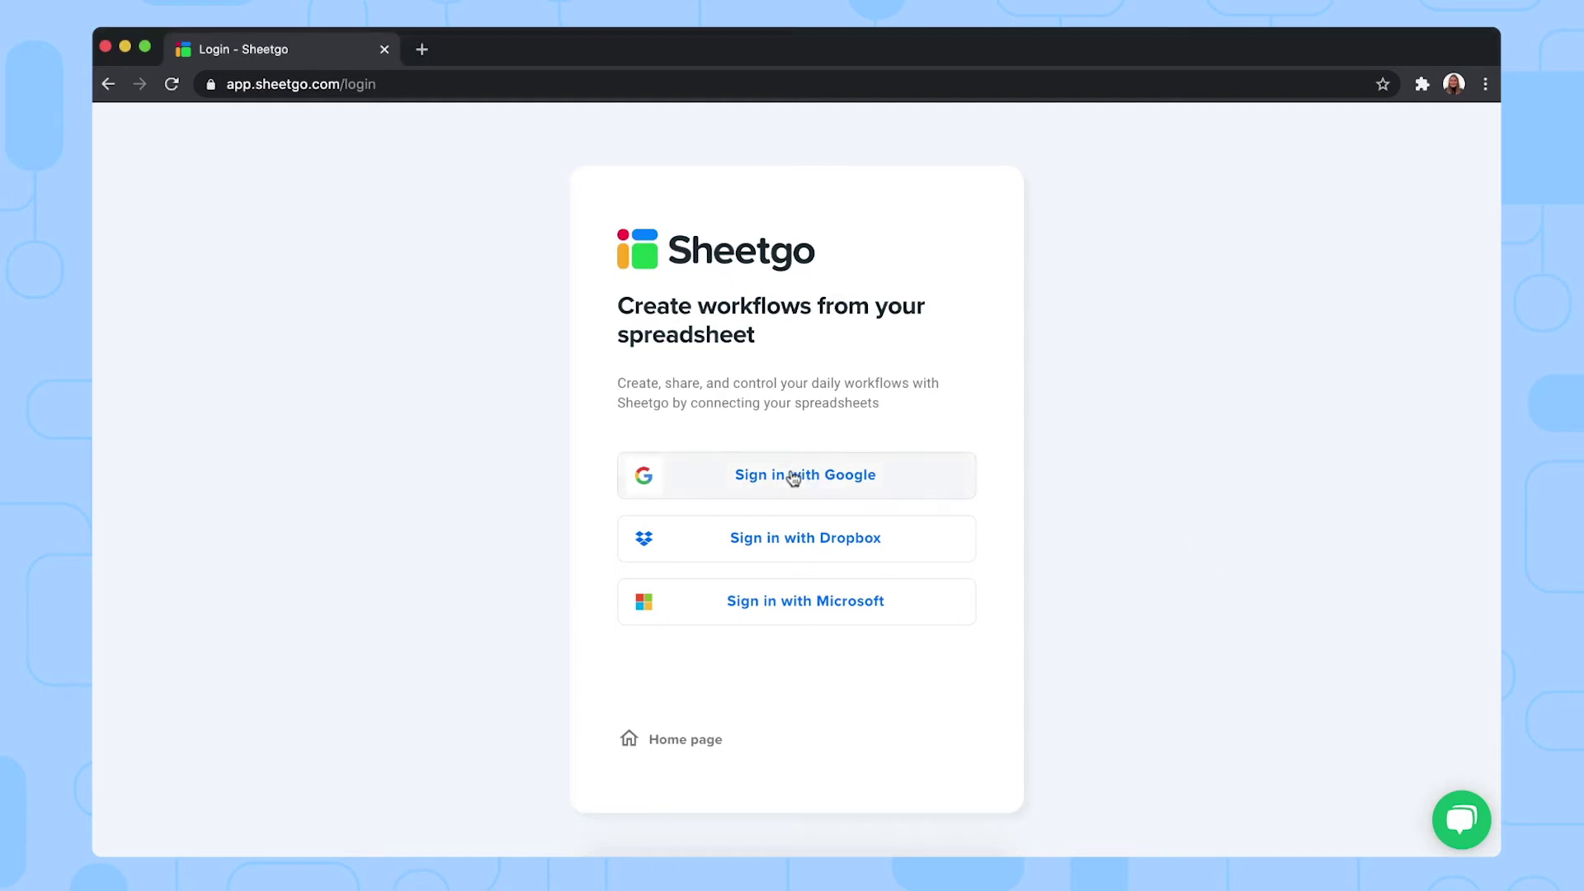
{"action": "left_click", "coordinate": [790, 474]}
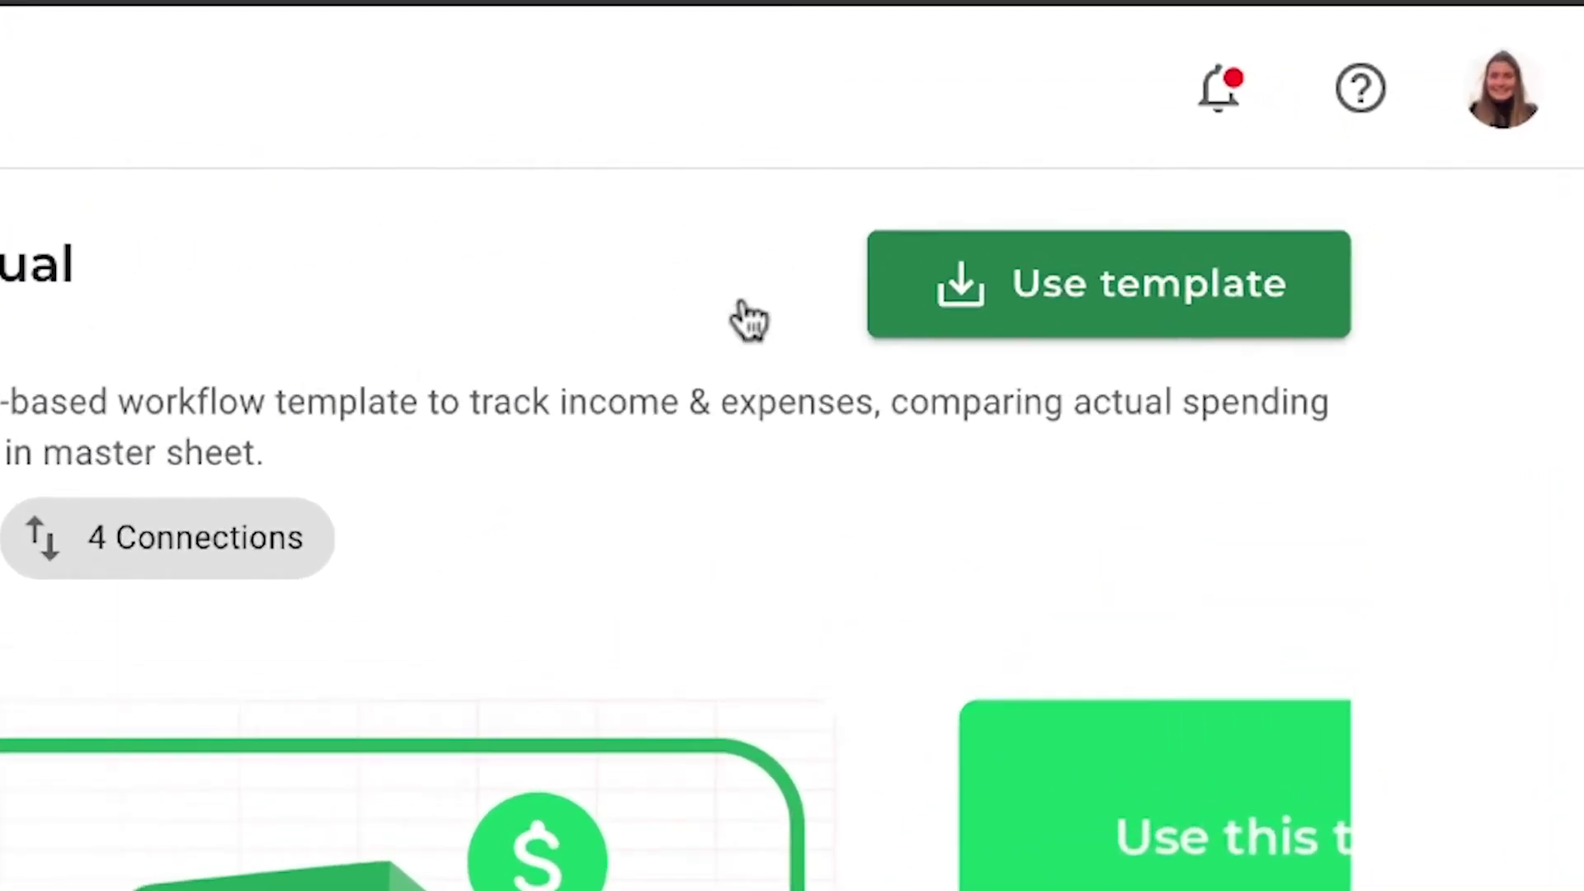
{"action": "left_click", "coordinate": [1129, 302]}
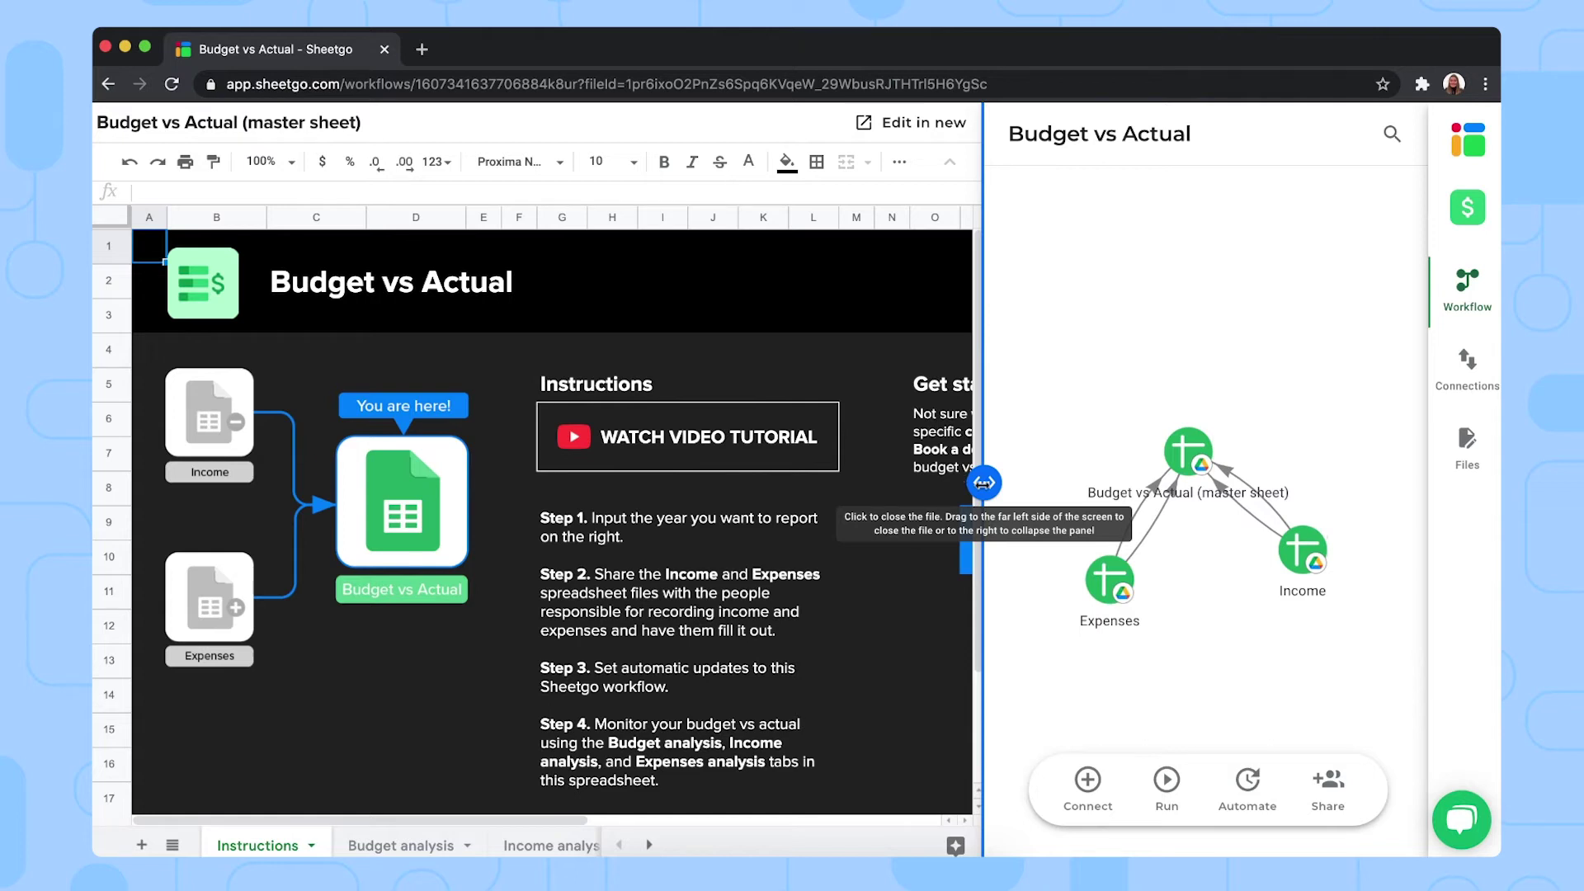
Collapse the workflow diagram and scroll the master sheet sideways to check the 2020 Year input.
{"action": "left_click_drag", "start_coordinate": [984, 482], "coordinate": [1301, 453]}
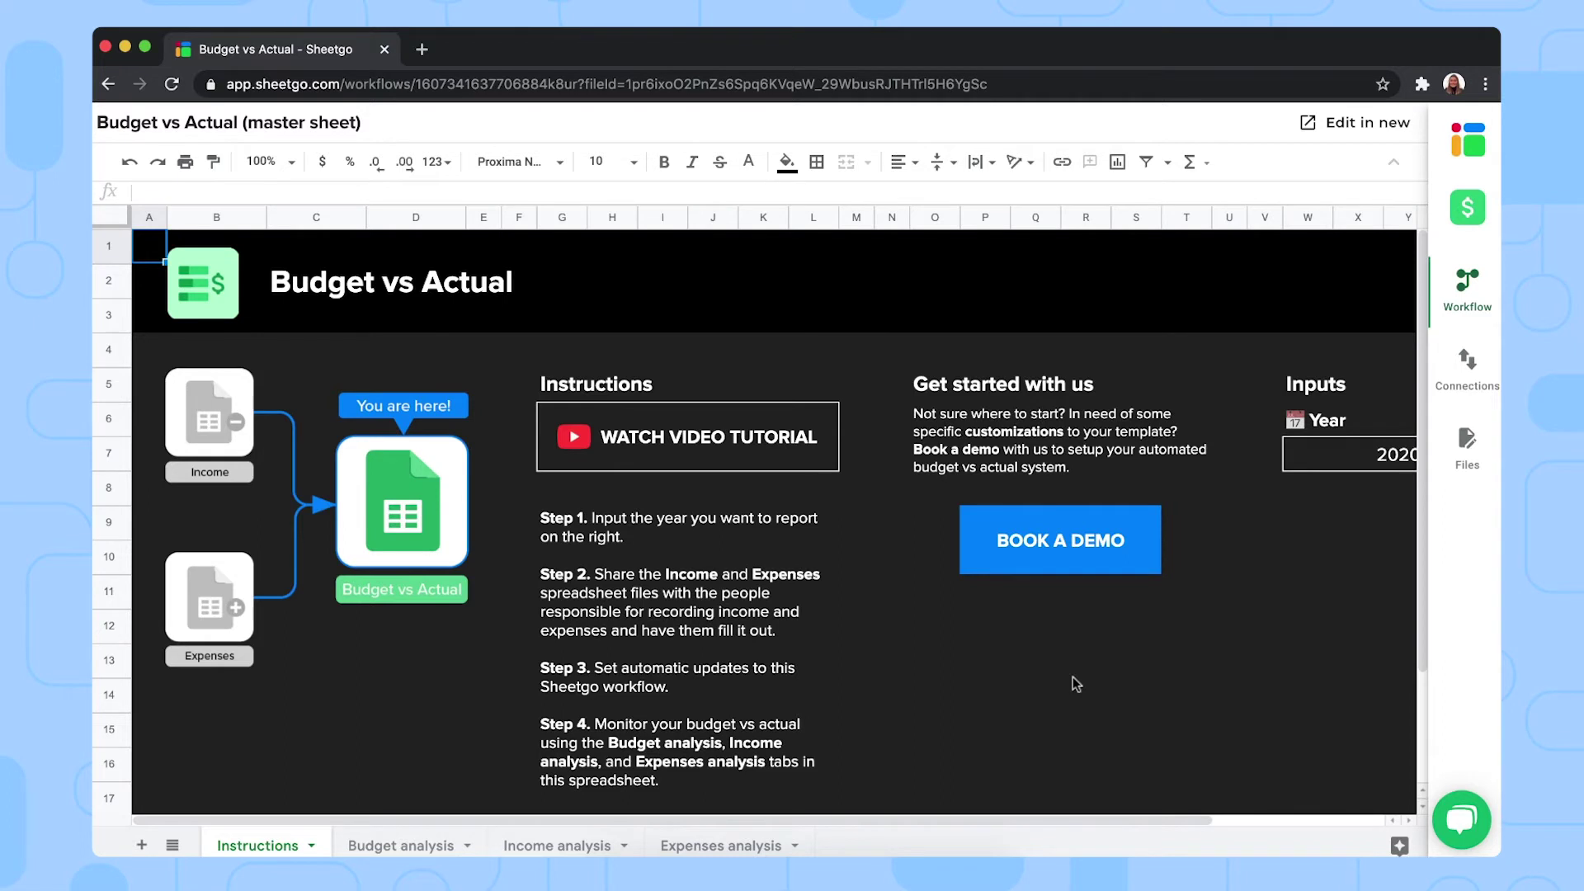
{"action": "scroll", "coordinate": [1077, 683], "scroll_direction": "right", "scroll_amount": 3}
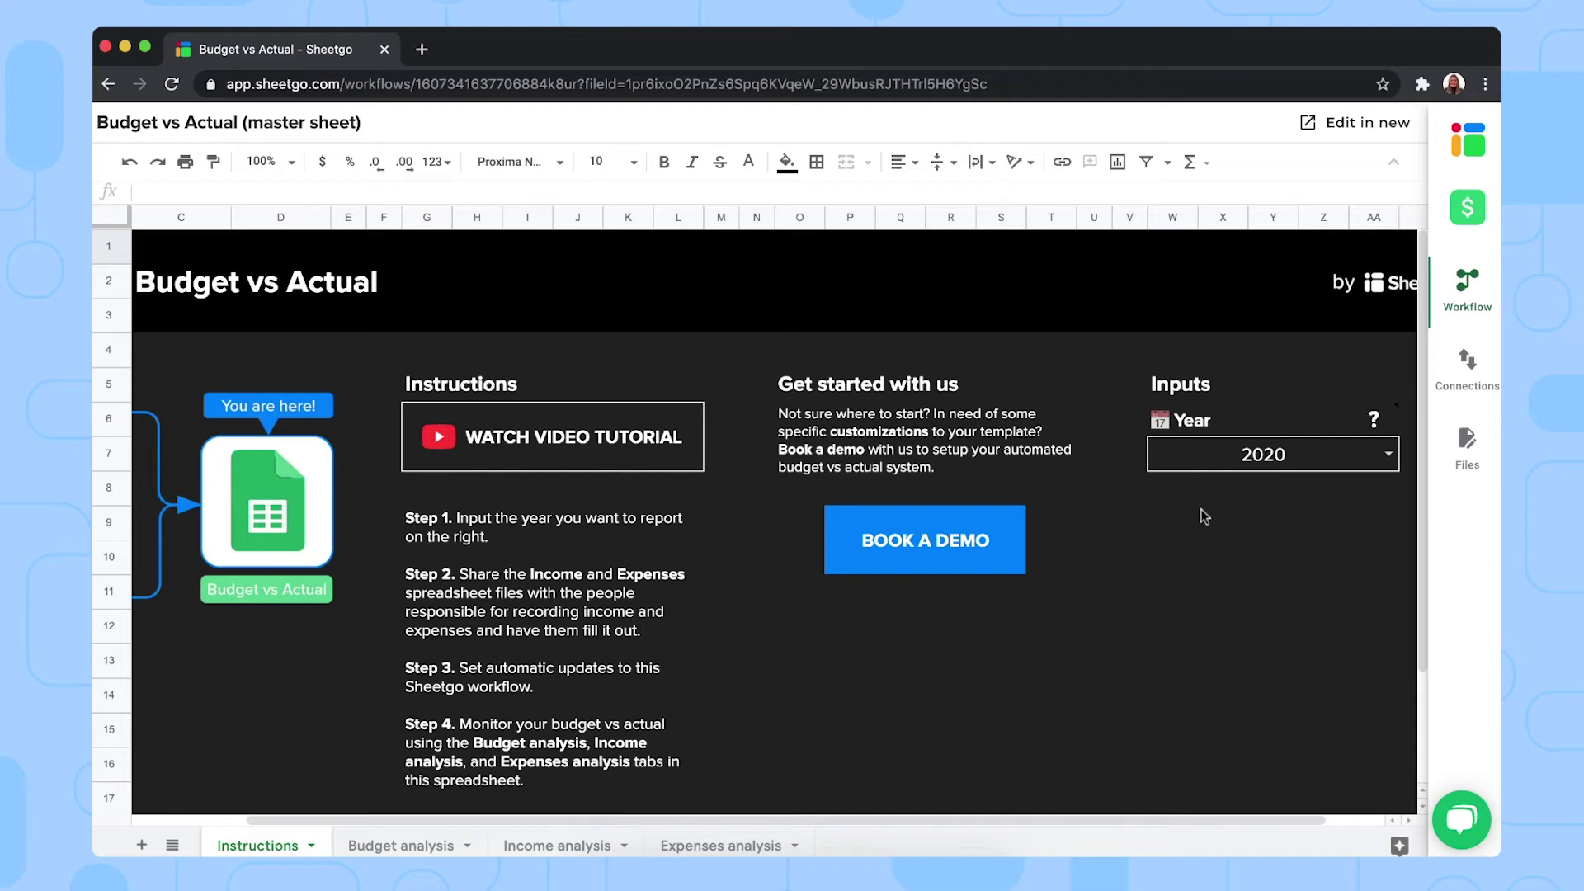
{"action": "scroll", "coordinate": [1205, 517], "scroll_direction": "left", "scroll_amount": 3}
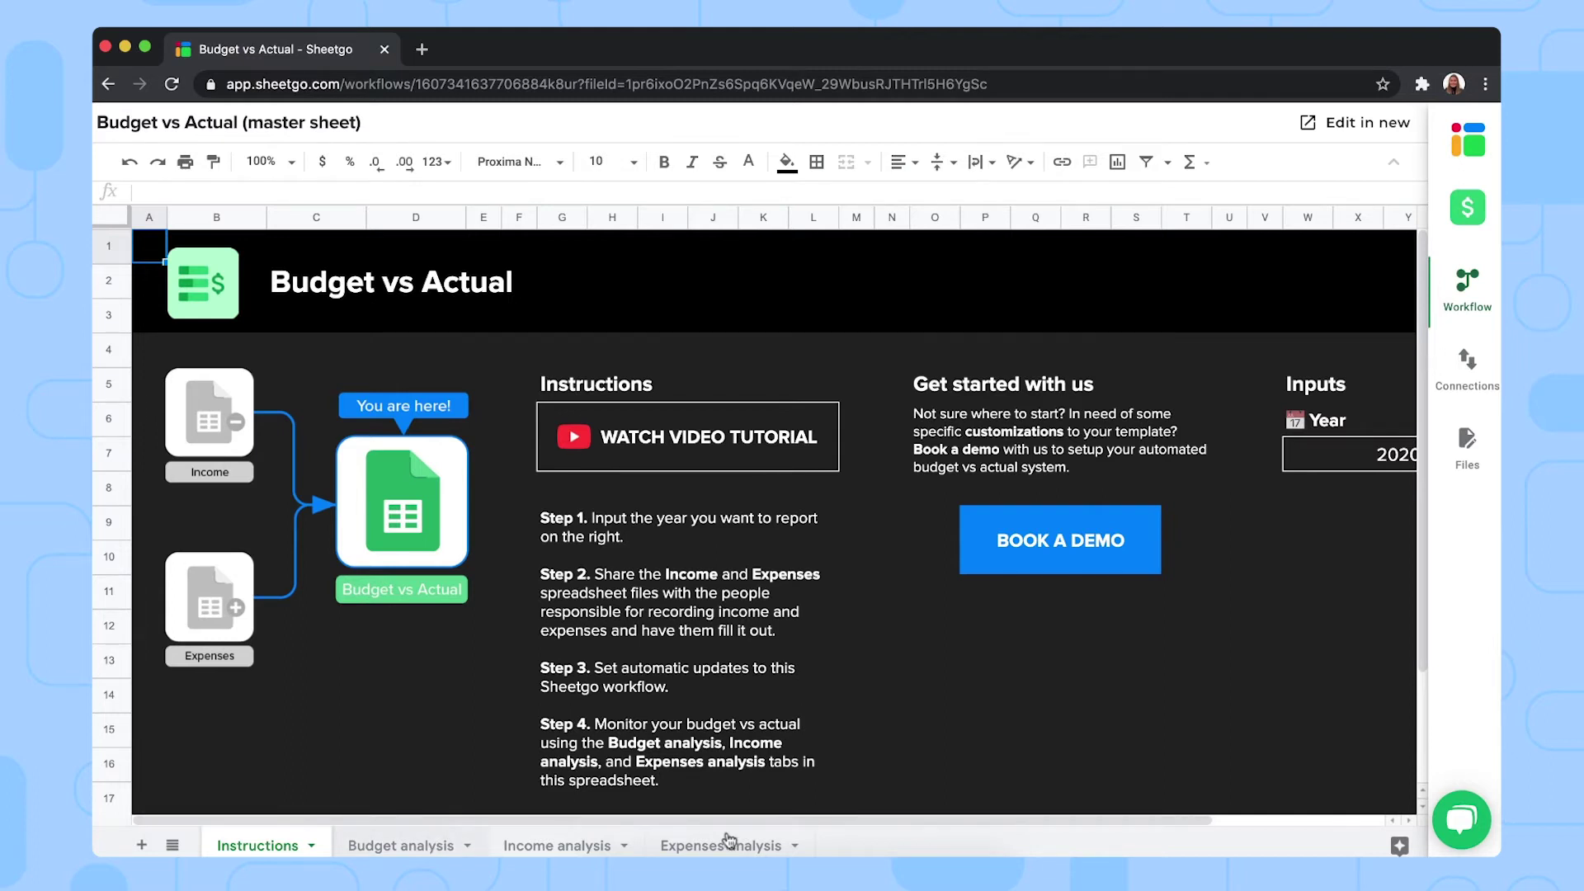
Move through the Expenses analysis tab to the Budget analysis tab, glancing at the All Sheets list.
{"action": "left_click", "coordinate": [697, 848]}
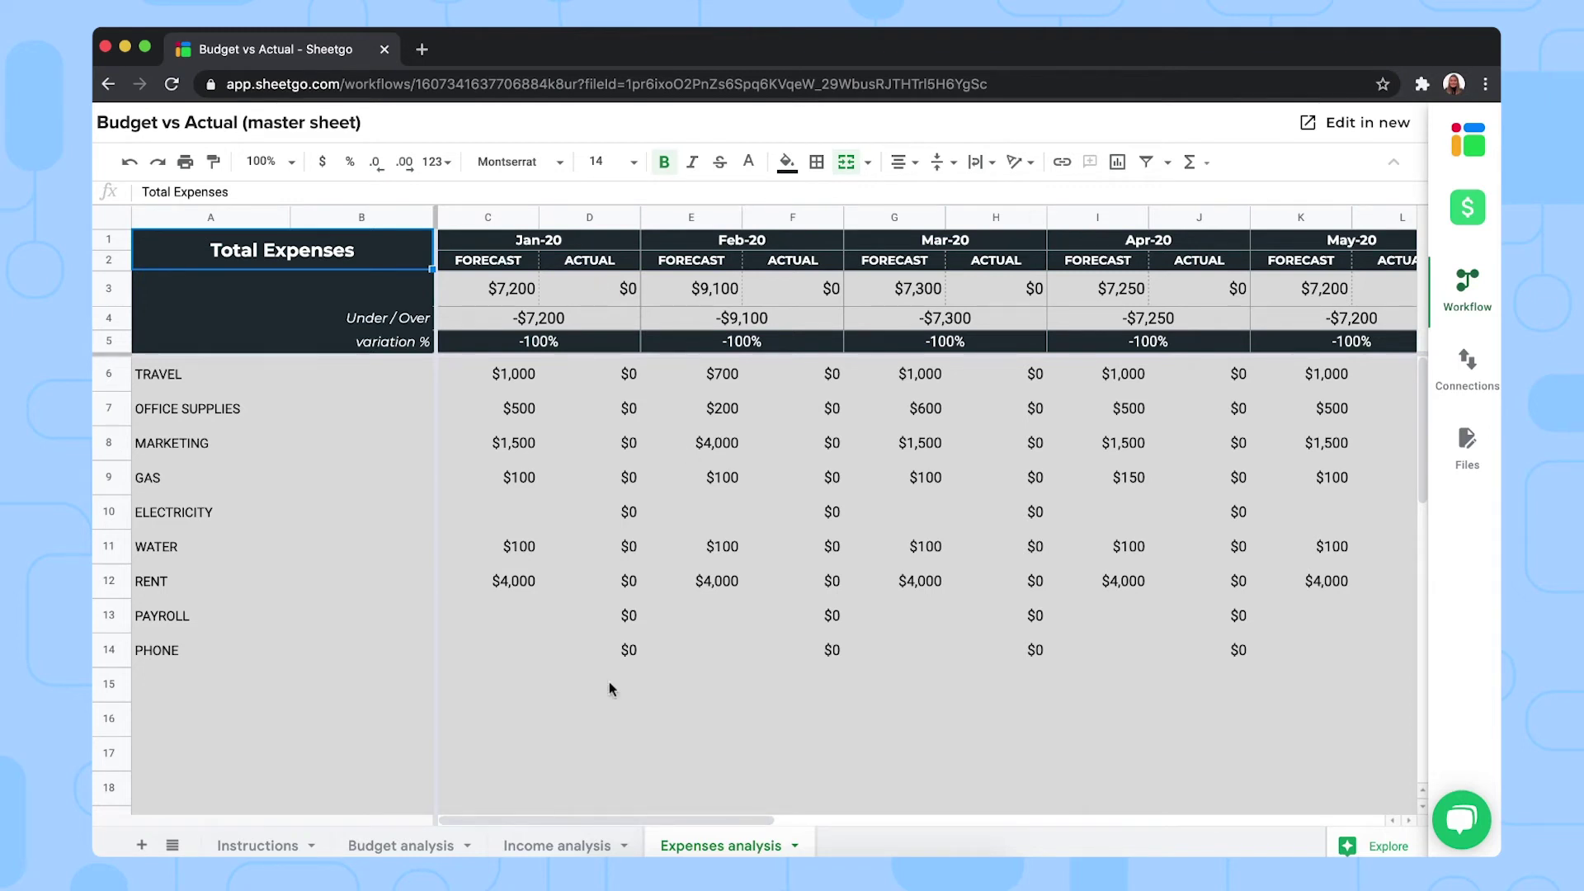
{"action": "left_click", "coordinate": [402, 846]}
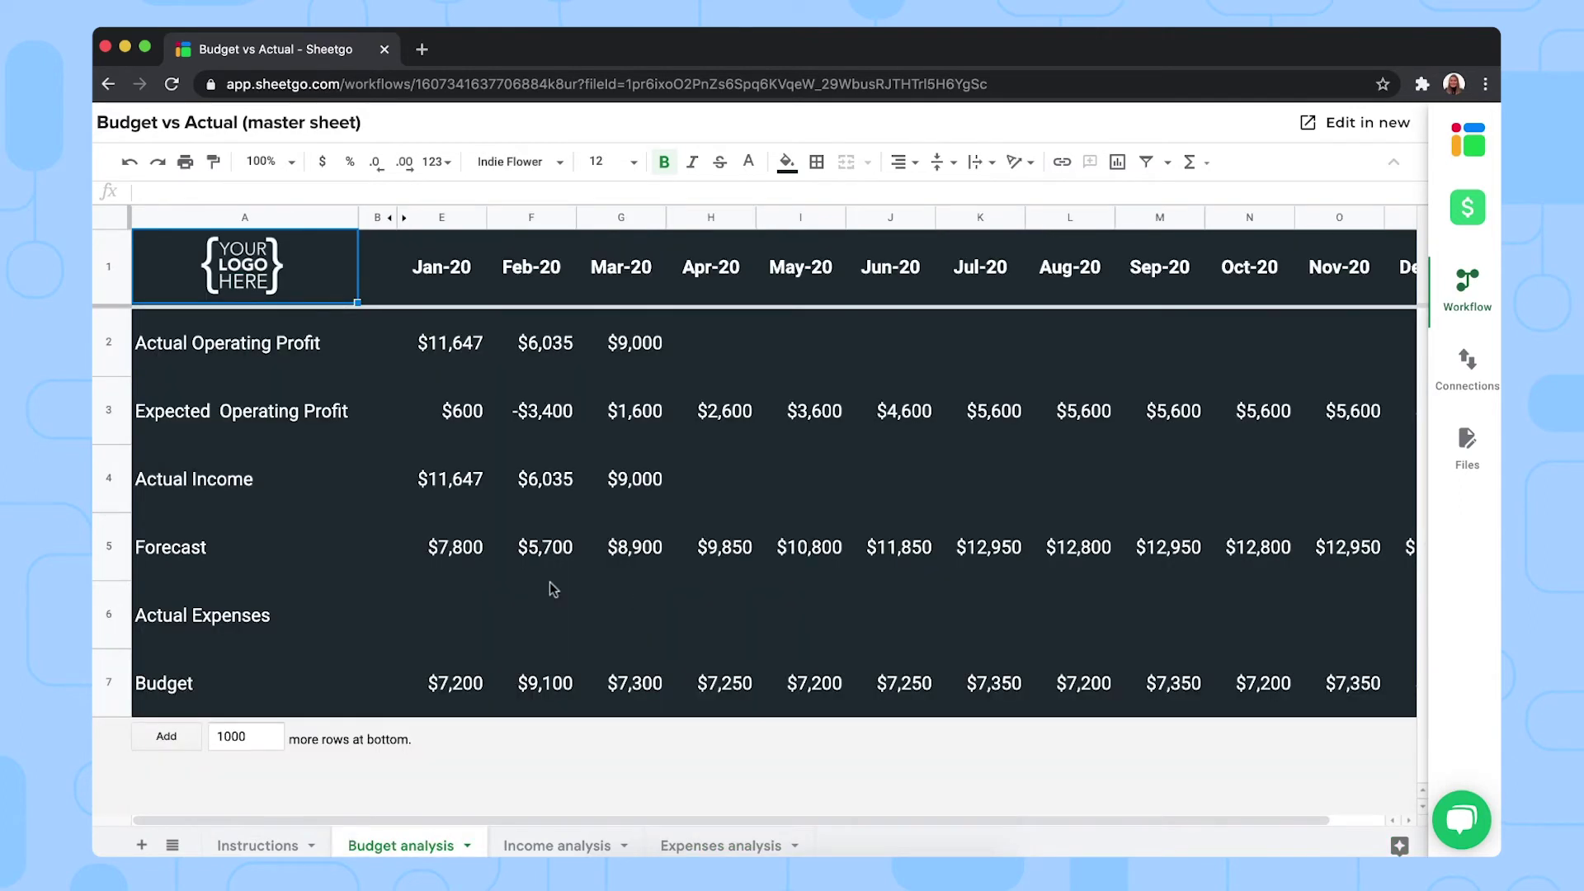
{"action": "left_click", "coordinate": [172, 845]}
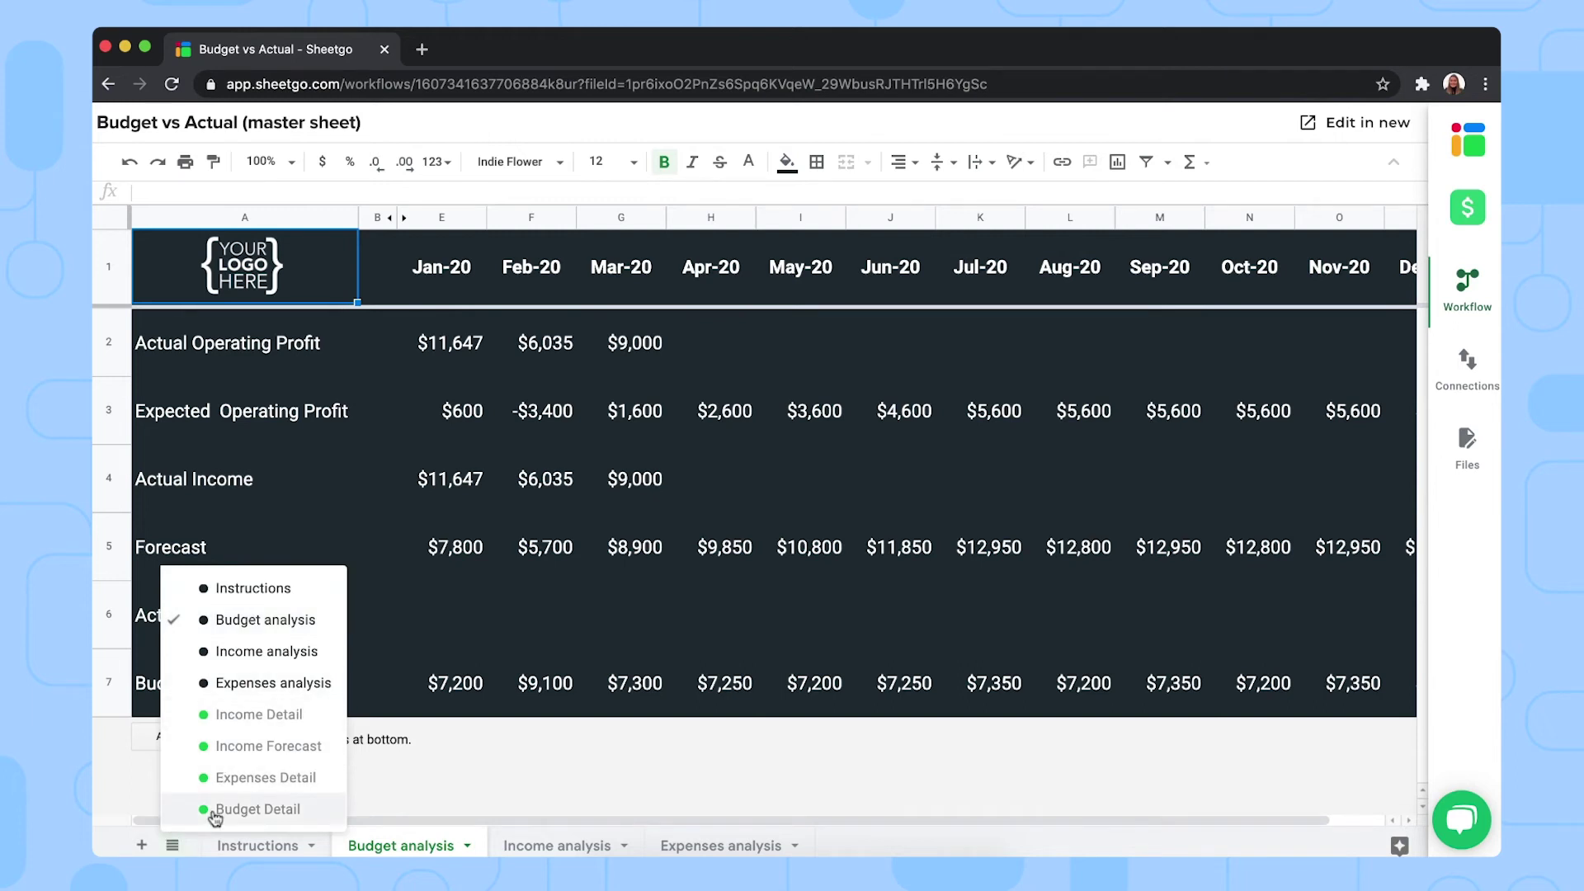
{"action": "left_click", "coordinate": [173, 848]}
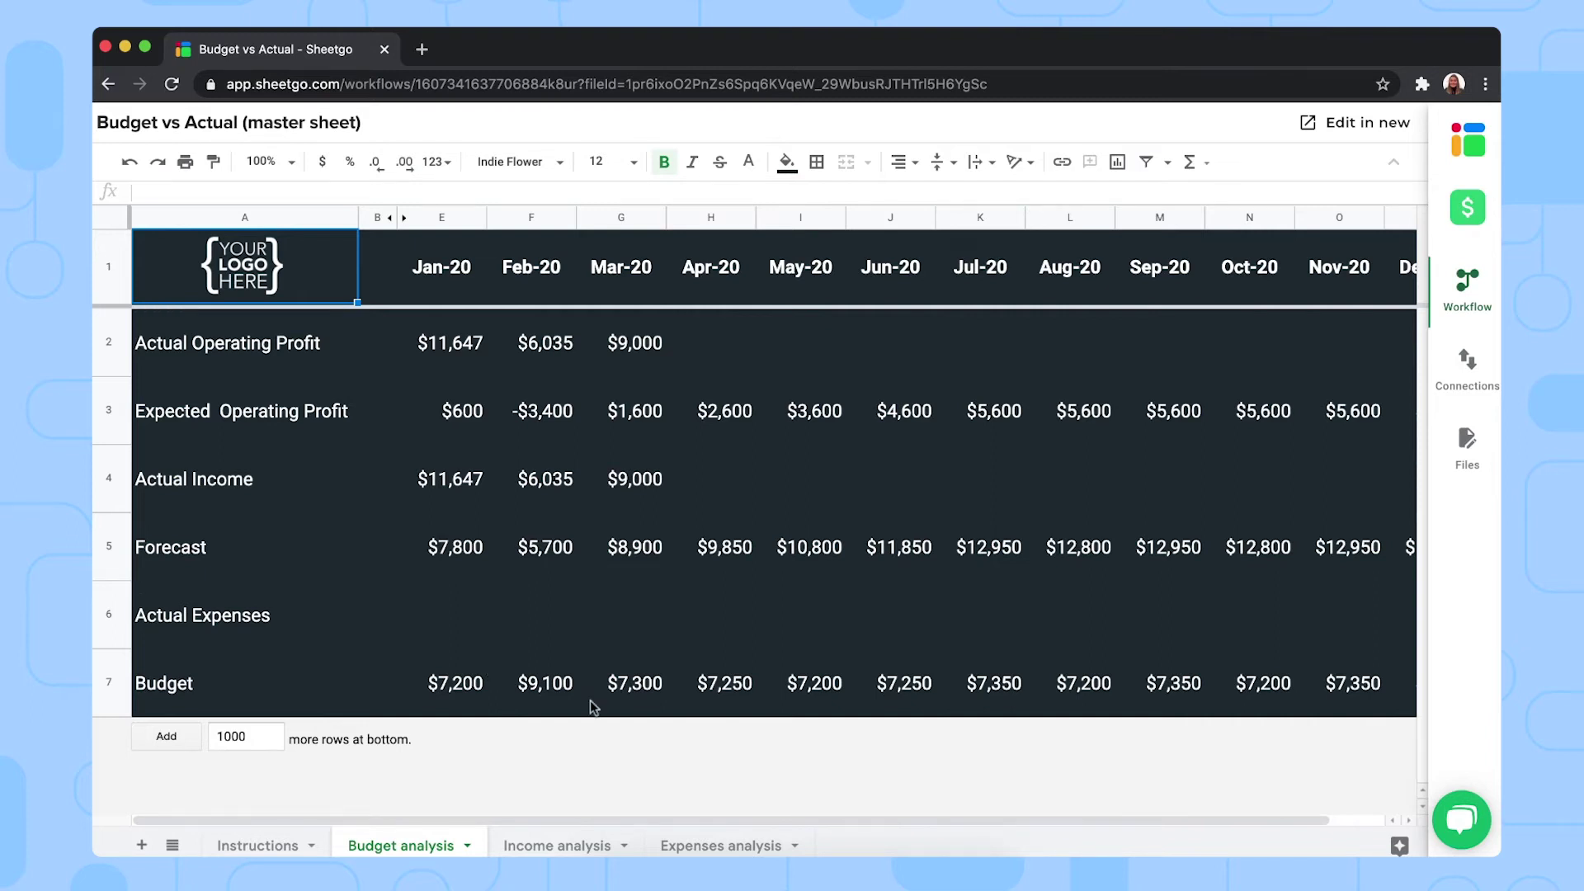
Open the Income file from the workflow diagram, closing the separate Income browser tab.
{"action": "left_click", "coordinate": [1466, 310]}
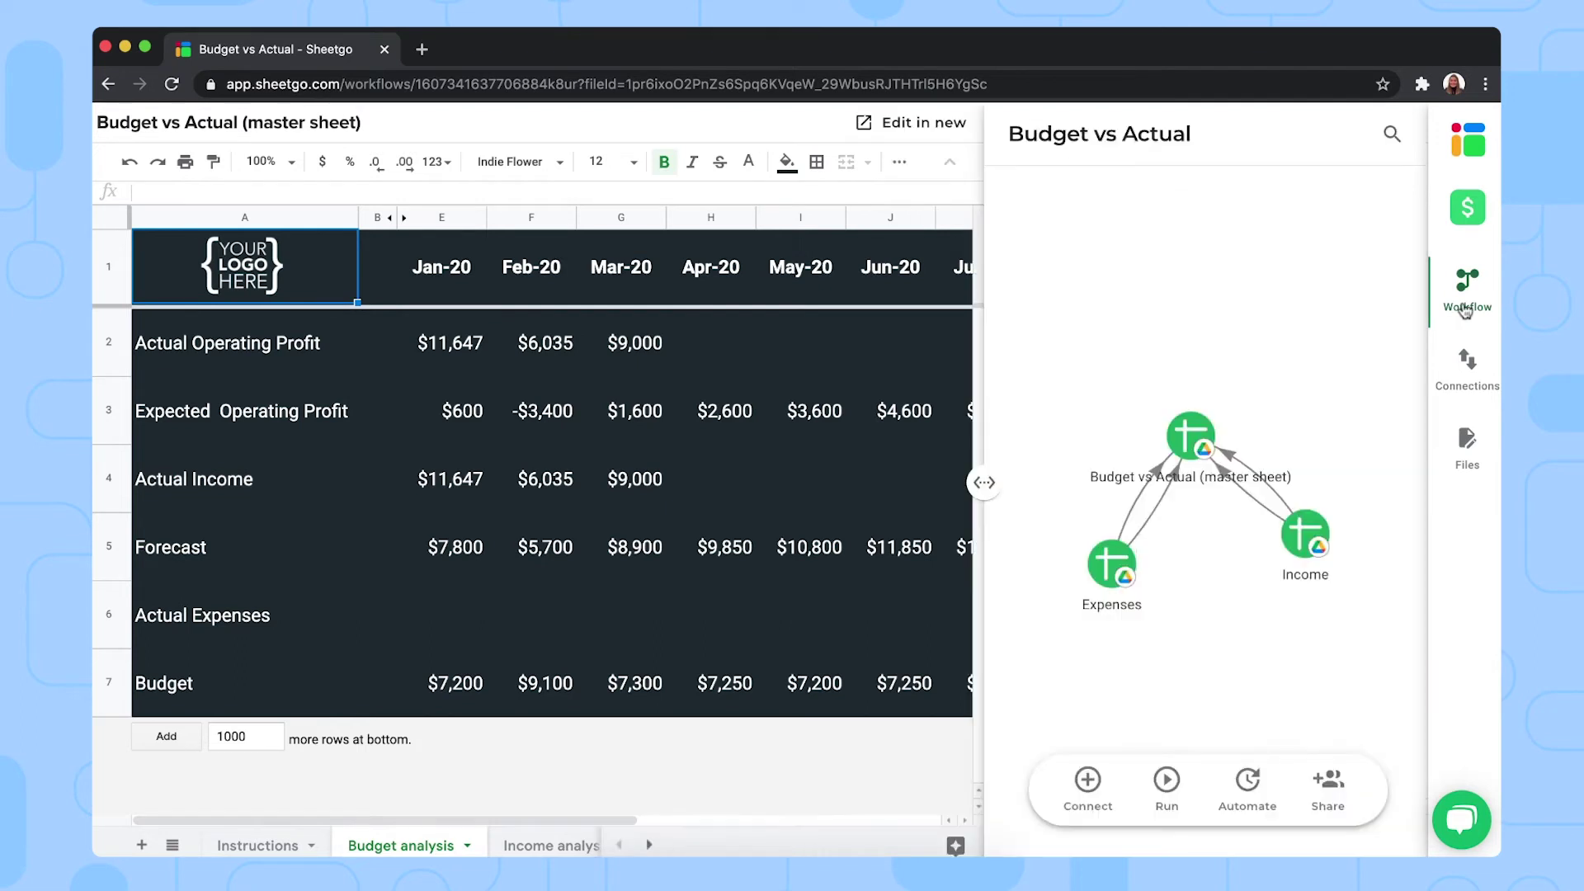
{"action": "left_click", "coordinate": [1294, 552]}
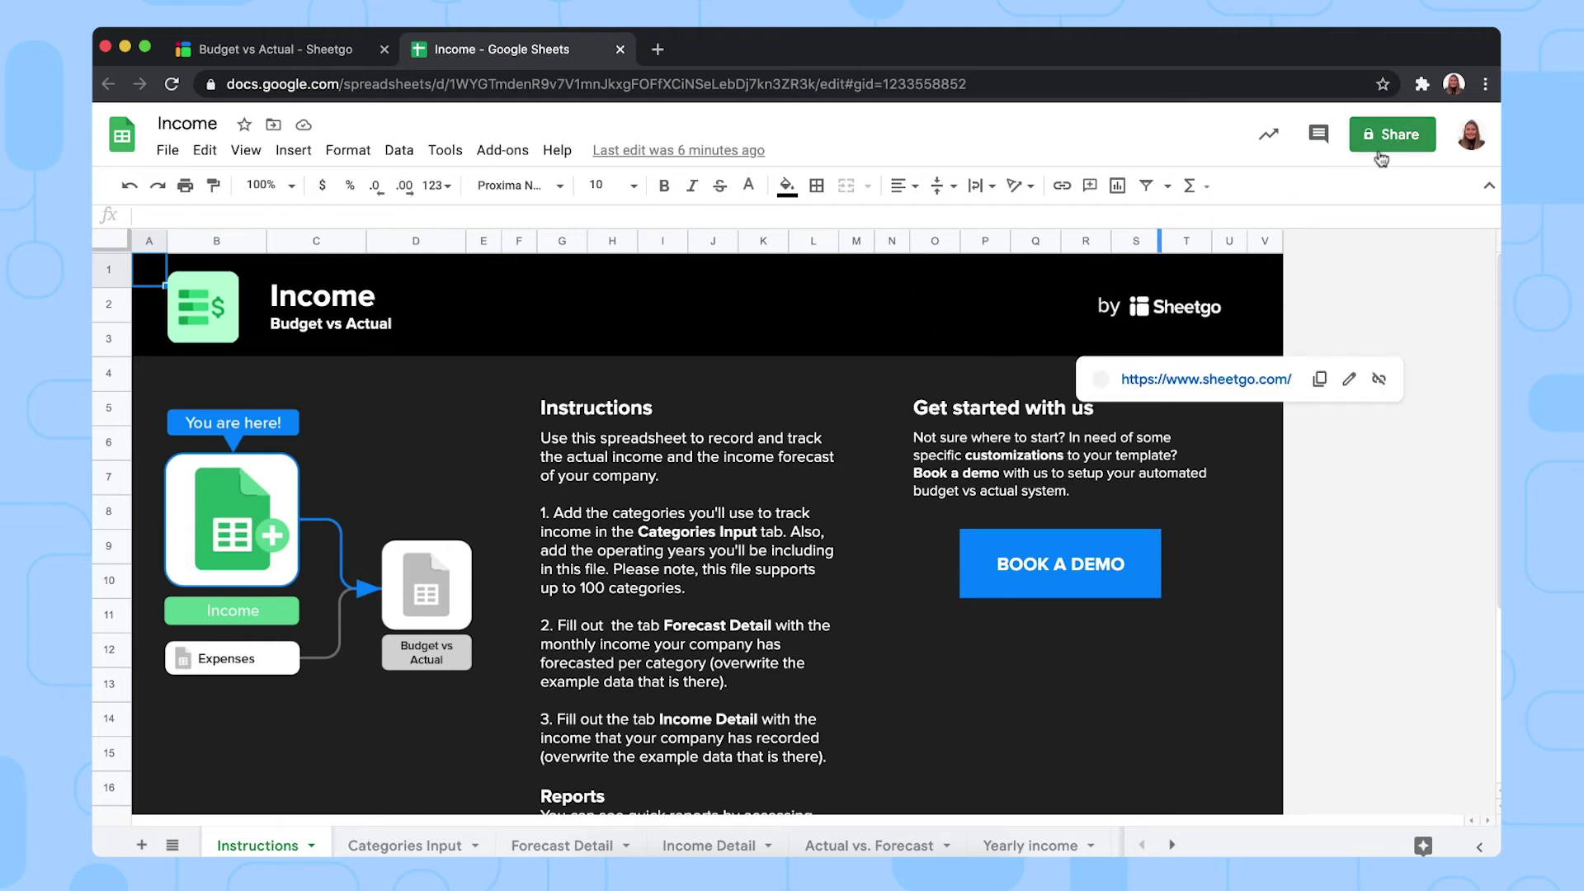
{"action": "mouse_move", "coordinate": [1157, 307]}
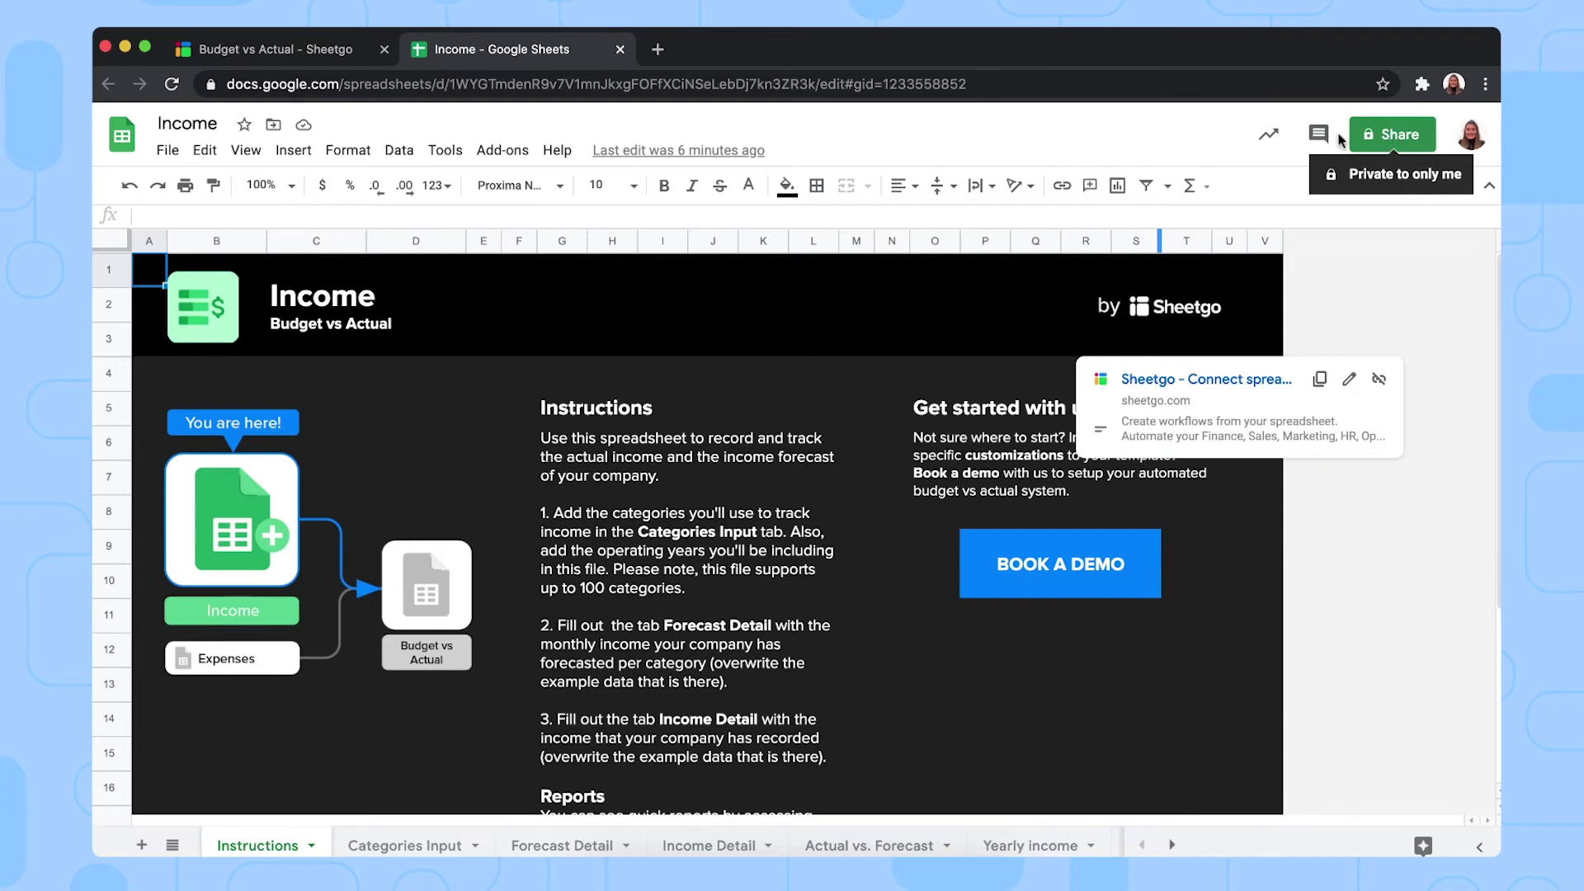
{"action": "left_click", "coordinate": [620, 49]}
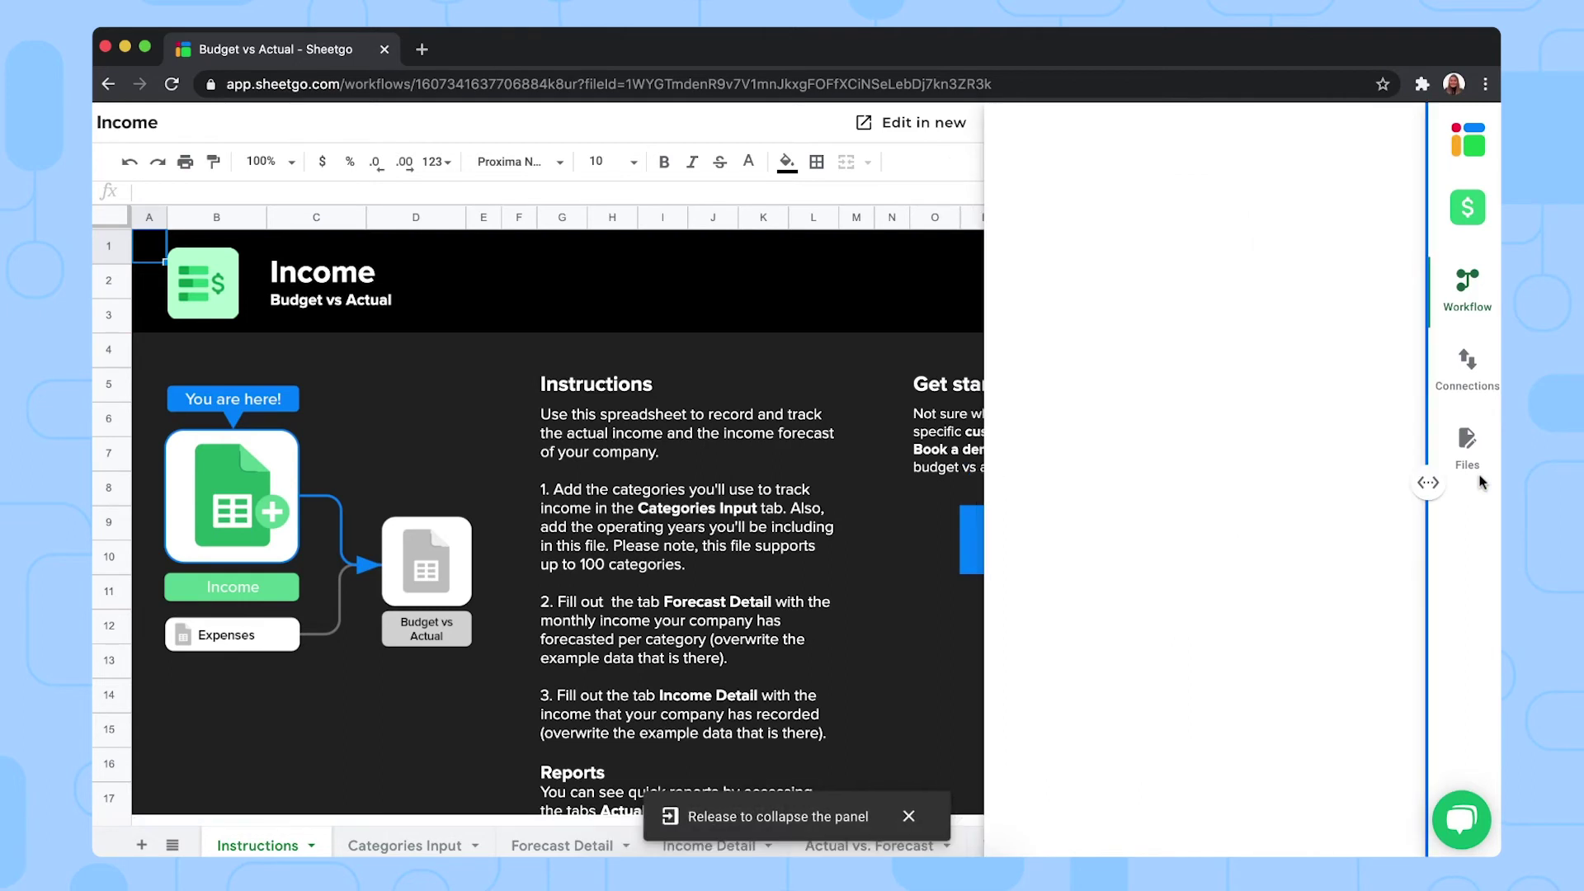
Hide the diagram and browse the Income file's Categories Input, Forecast Detail and Income Detail tabs.
{"action": "left_click_drag", "start_coordinate": [982, 481], "coordinate": [1384, 513]}
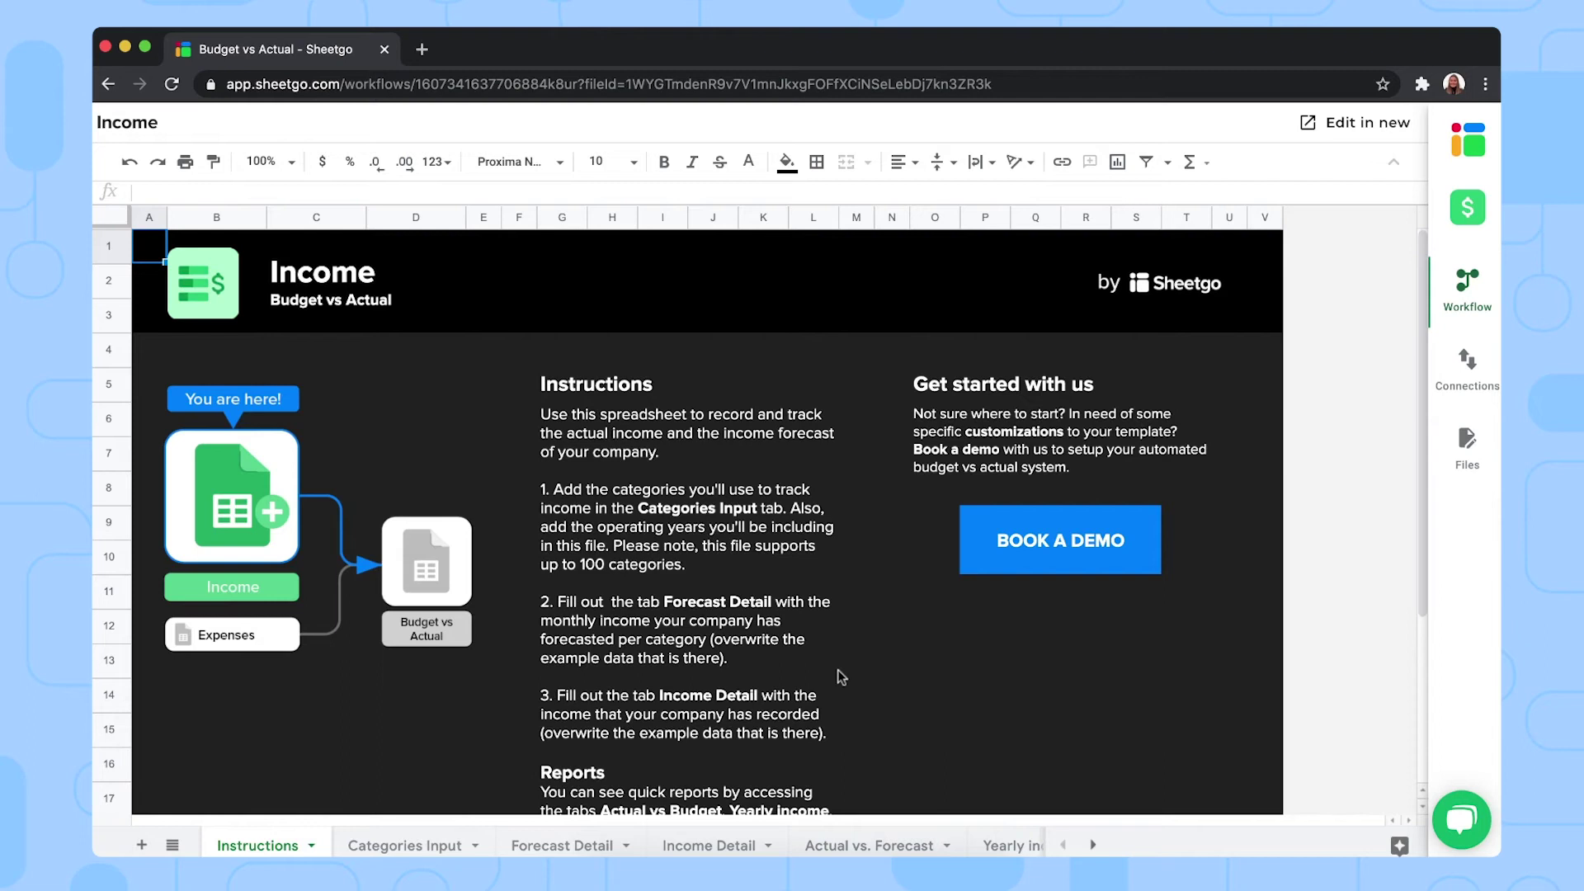
{"action": "left_click", "coordinate": [391, 849]}
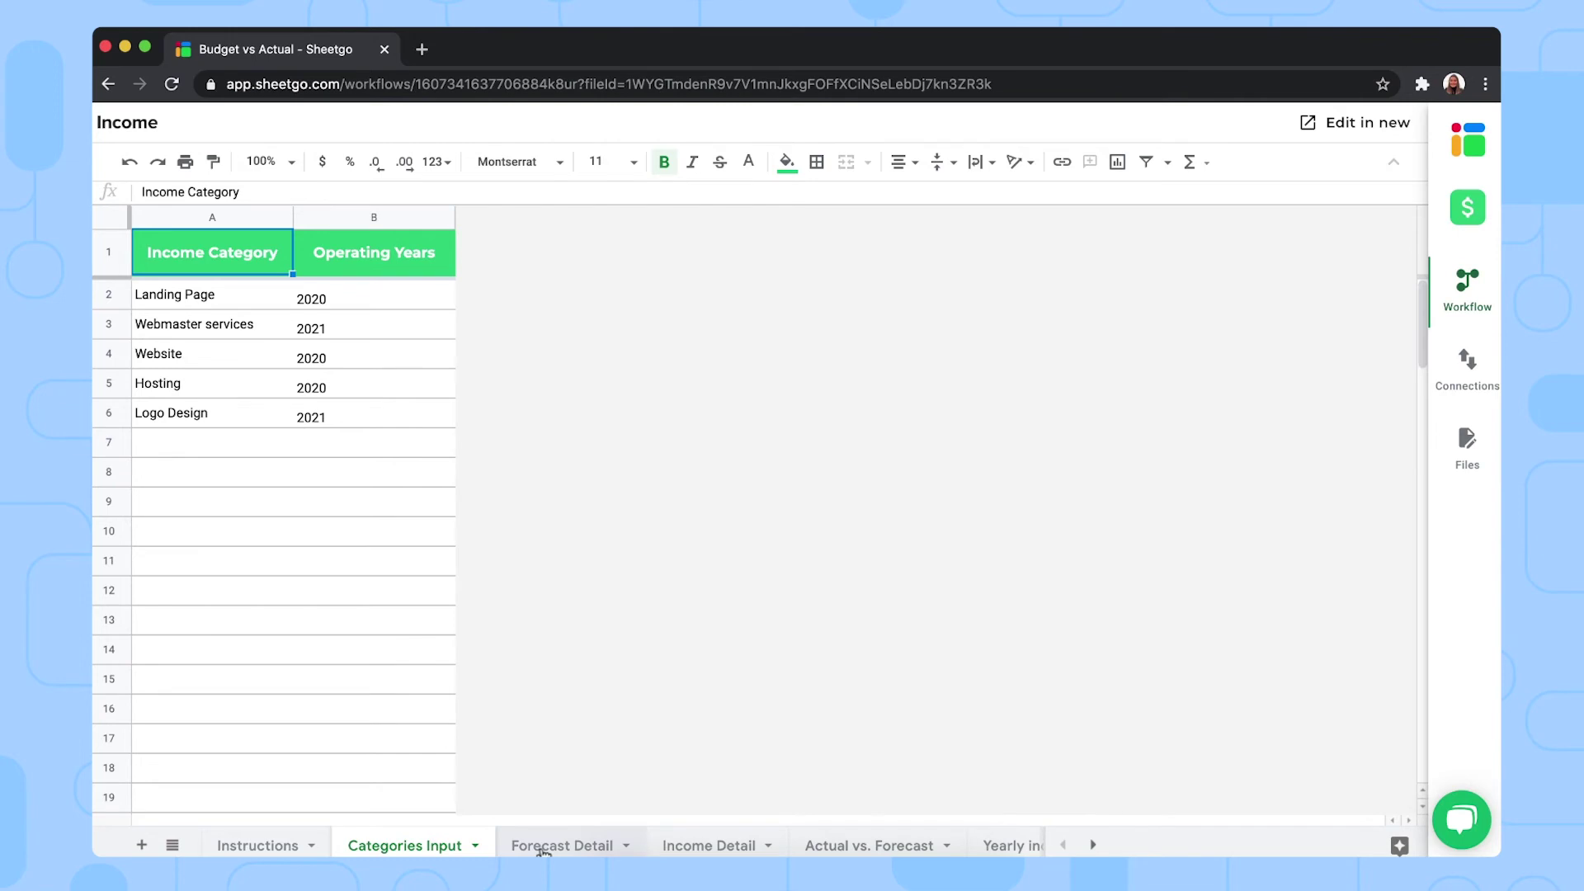
{"action": "left_click", "coordinate": [543, 849]}
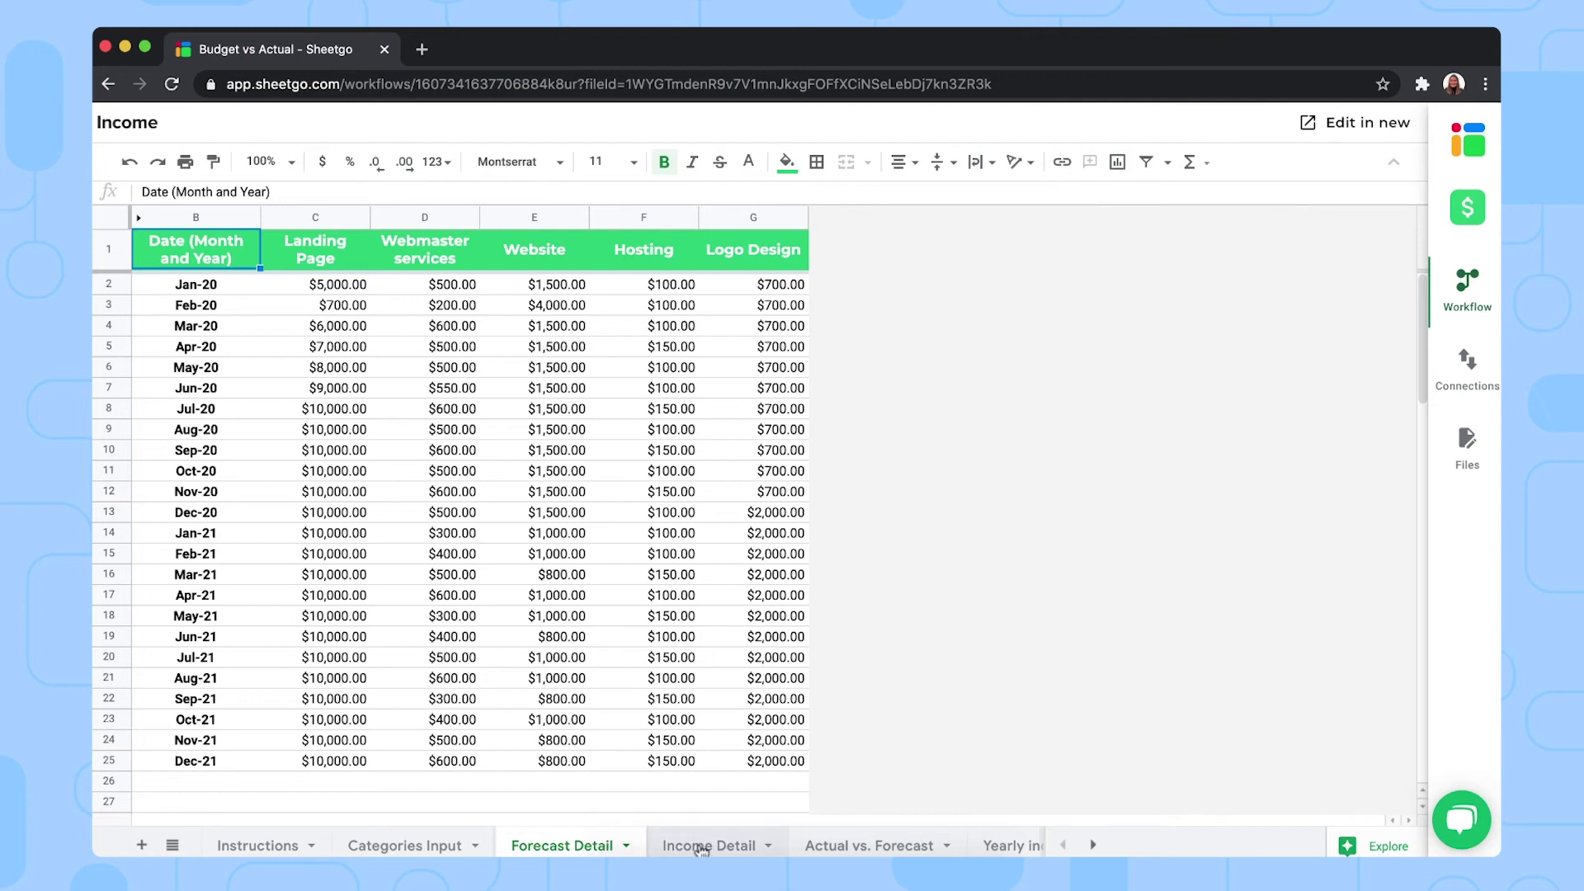
{"action": "left_click", "coordinate": [700, 848]}
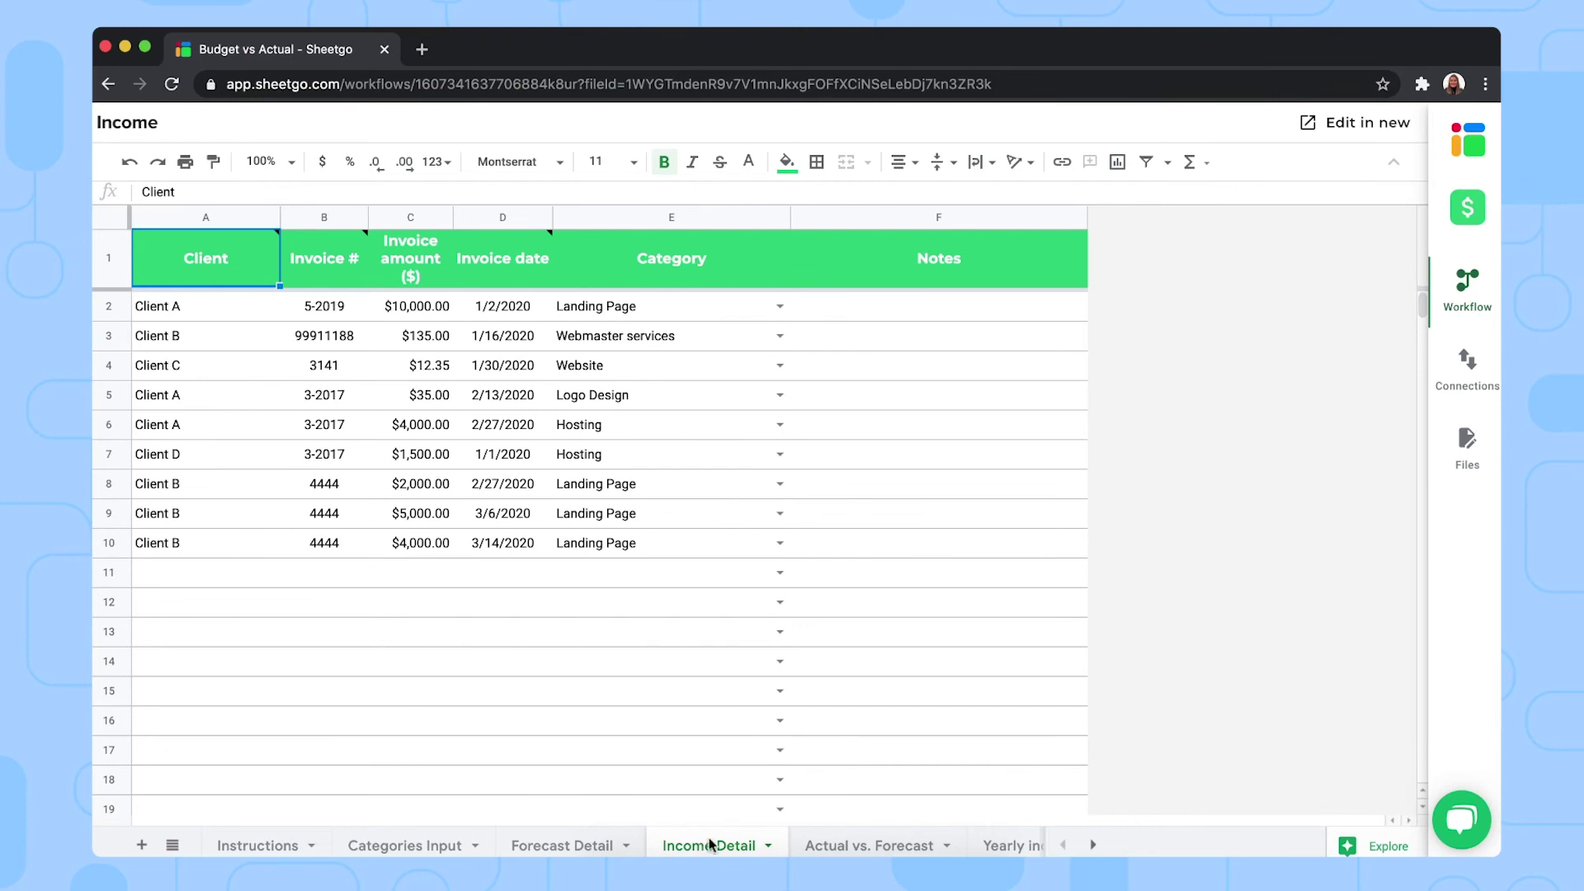
Open the Income Actual vs. Forecast tab, select its % of Forecast columns, and check the 2020/2021 year options.
{"action": "left_click", "coordinate": [860, 851]}
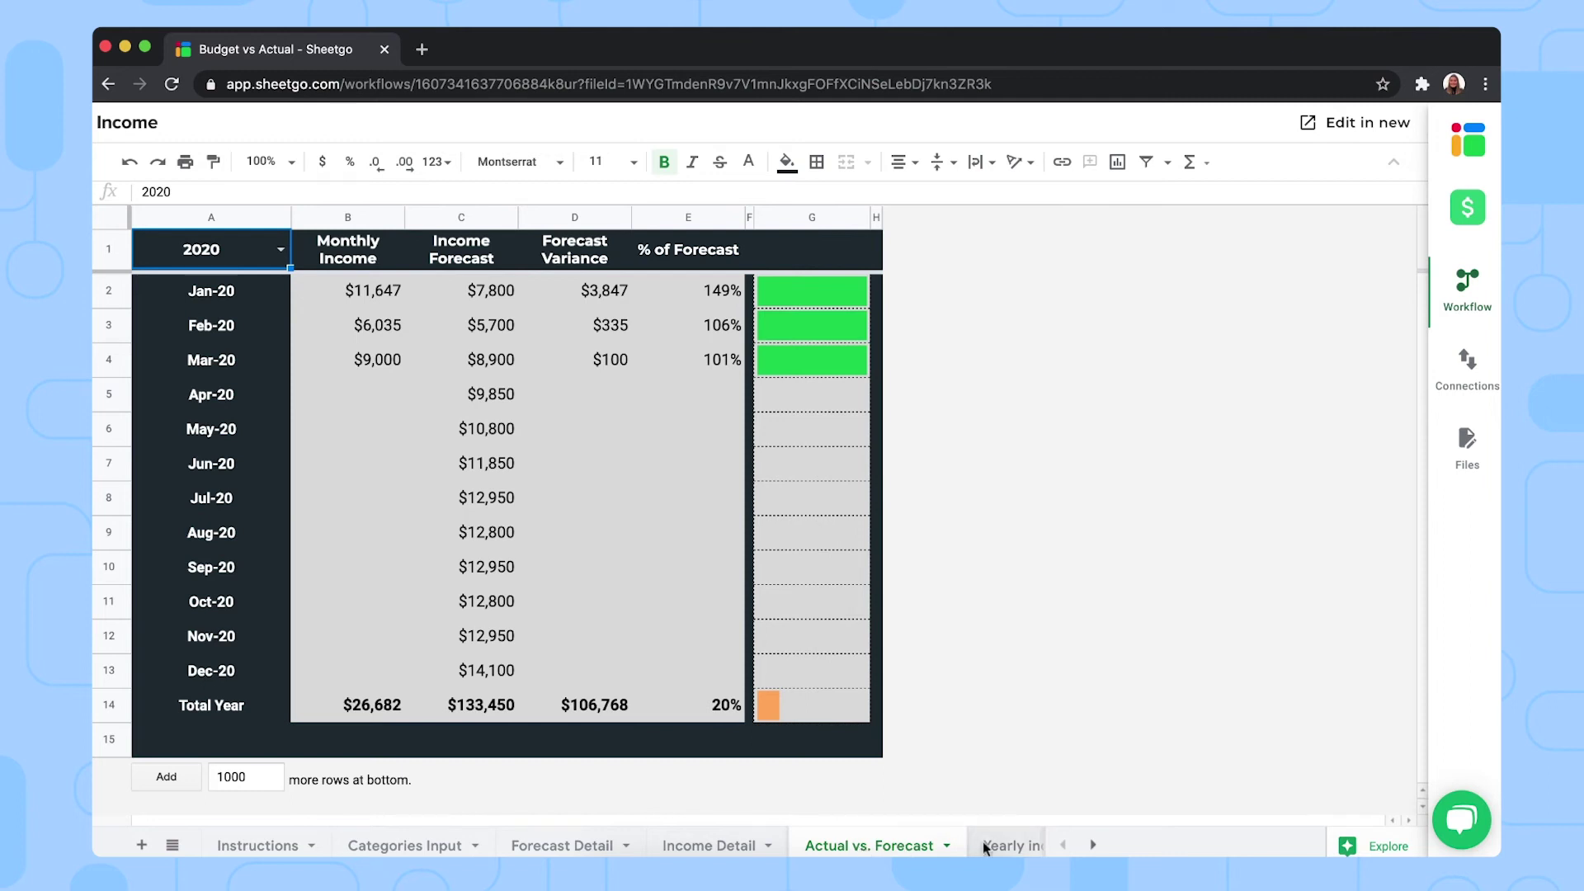
{"action": "left_click", "coordinate": [1090, 846]}
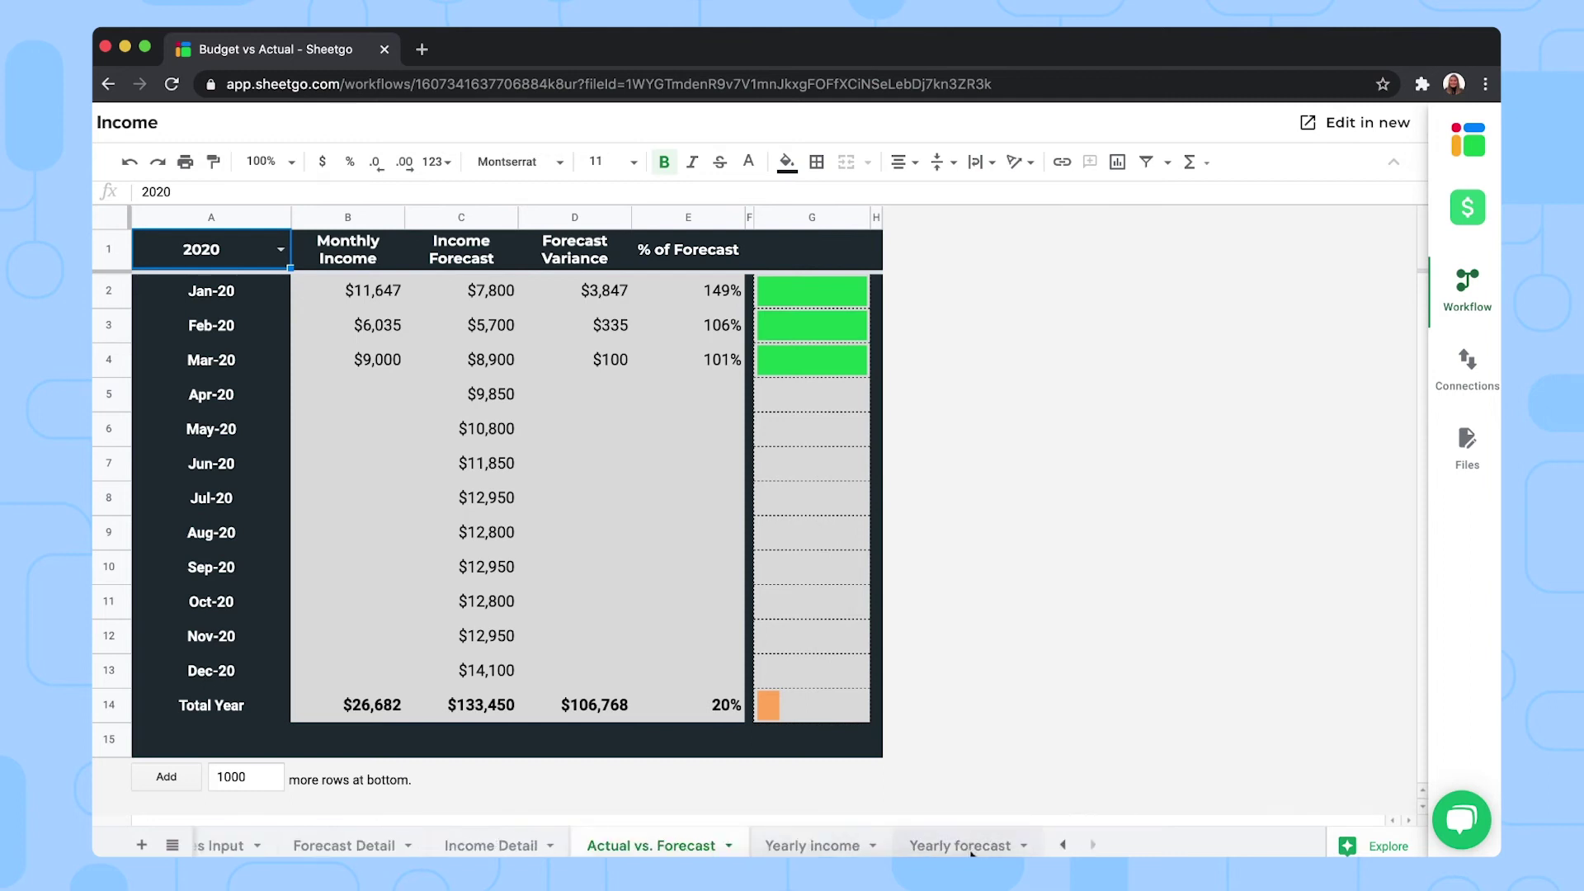
{"action": "left_click_drag", "start_coordinate": [688, 217], "coordinate": [818, 219]}
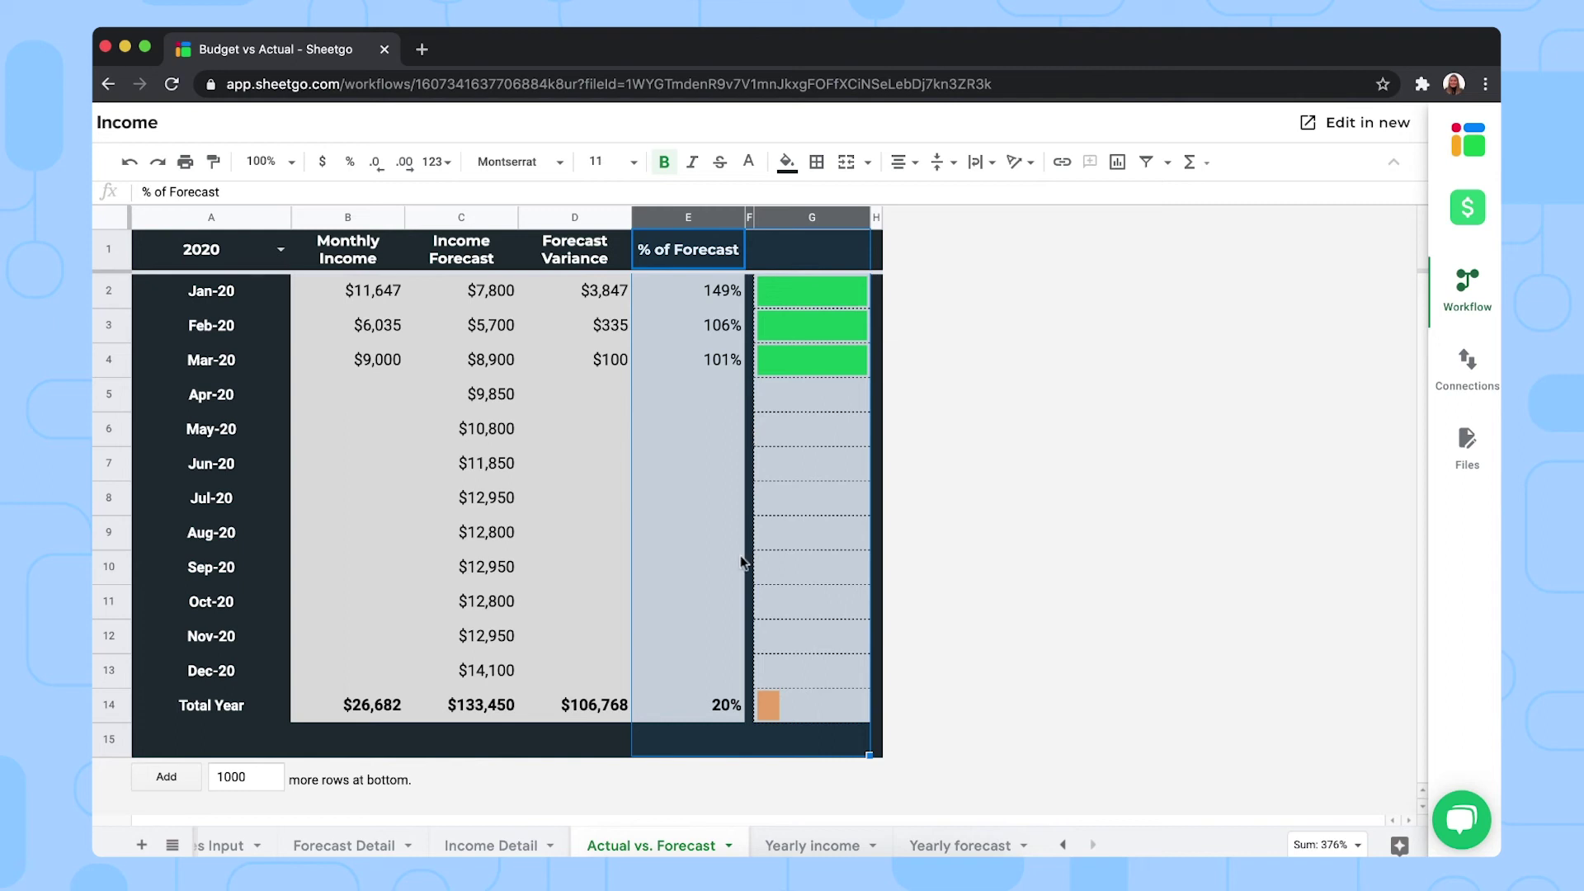
{"action": "left_click", "coordinate": [280, 251]}
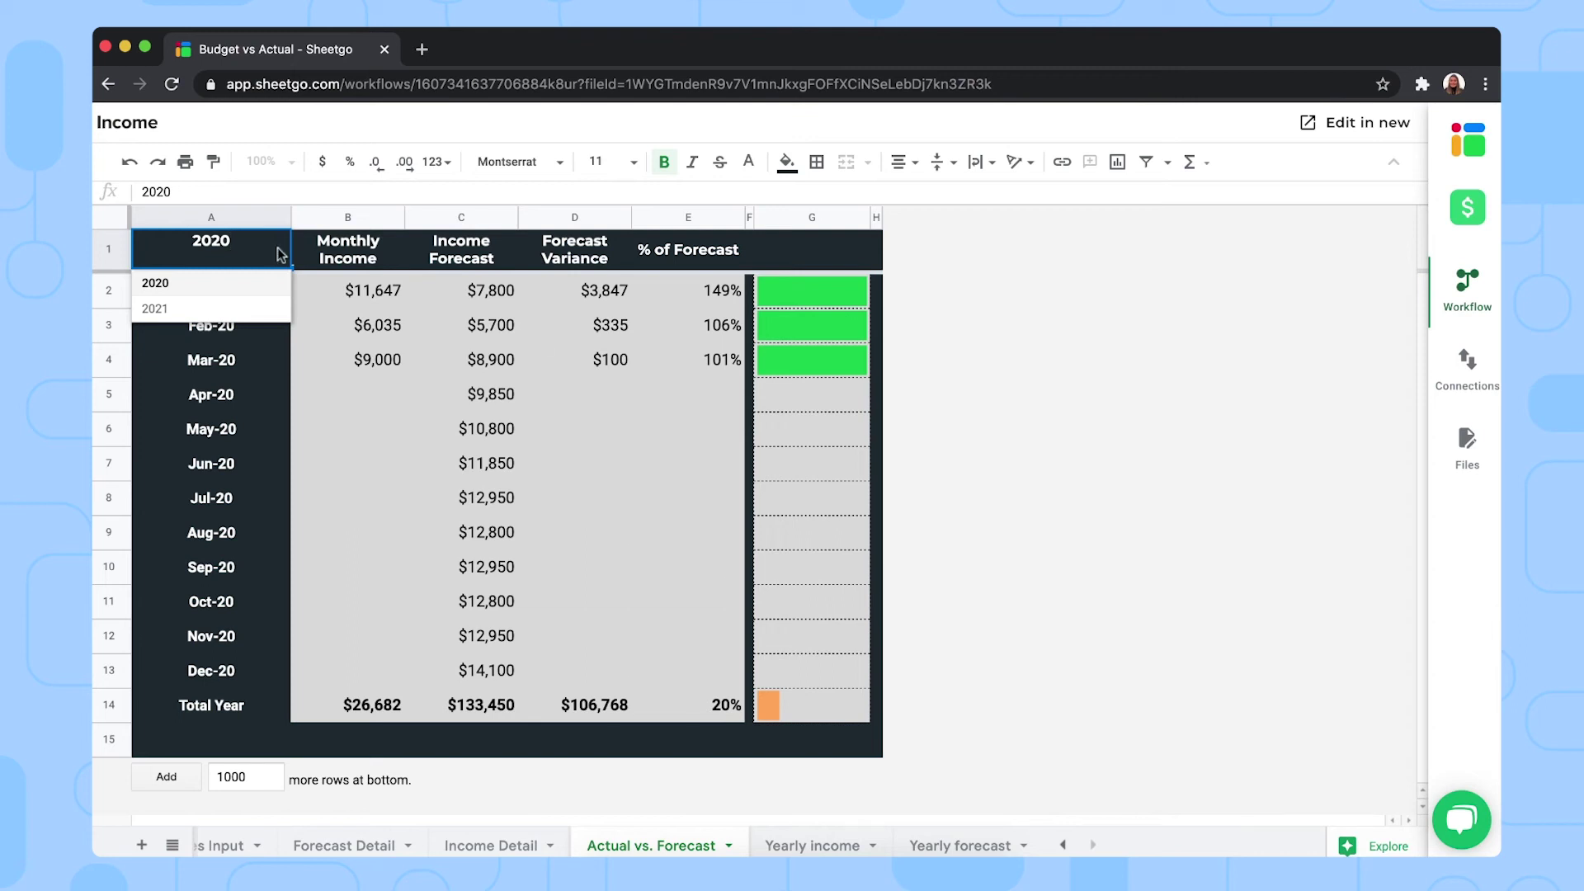
{"action": "left_click", "coordinate": [599, 396]}
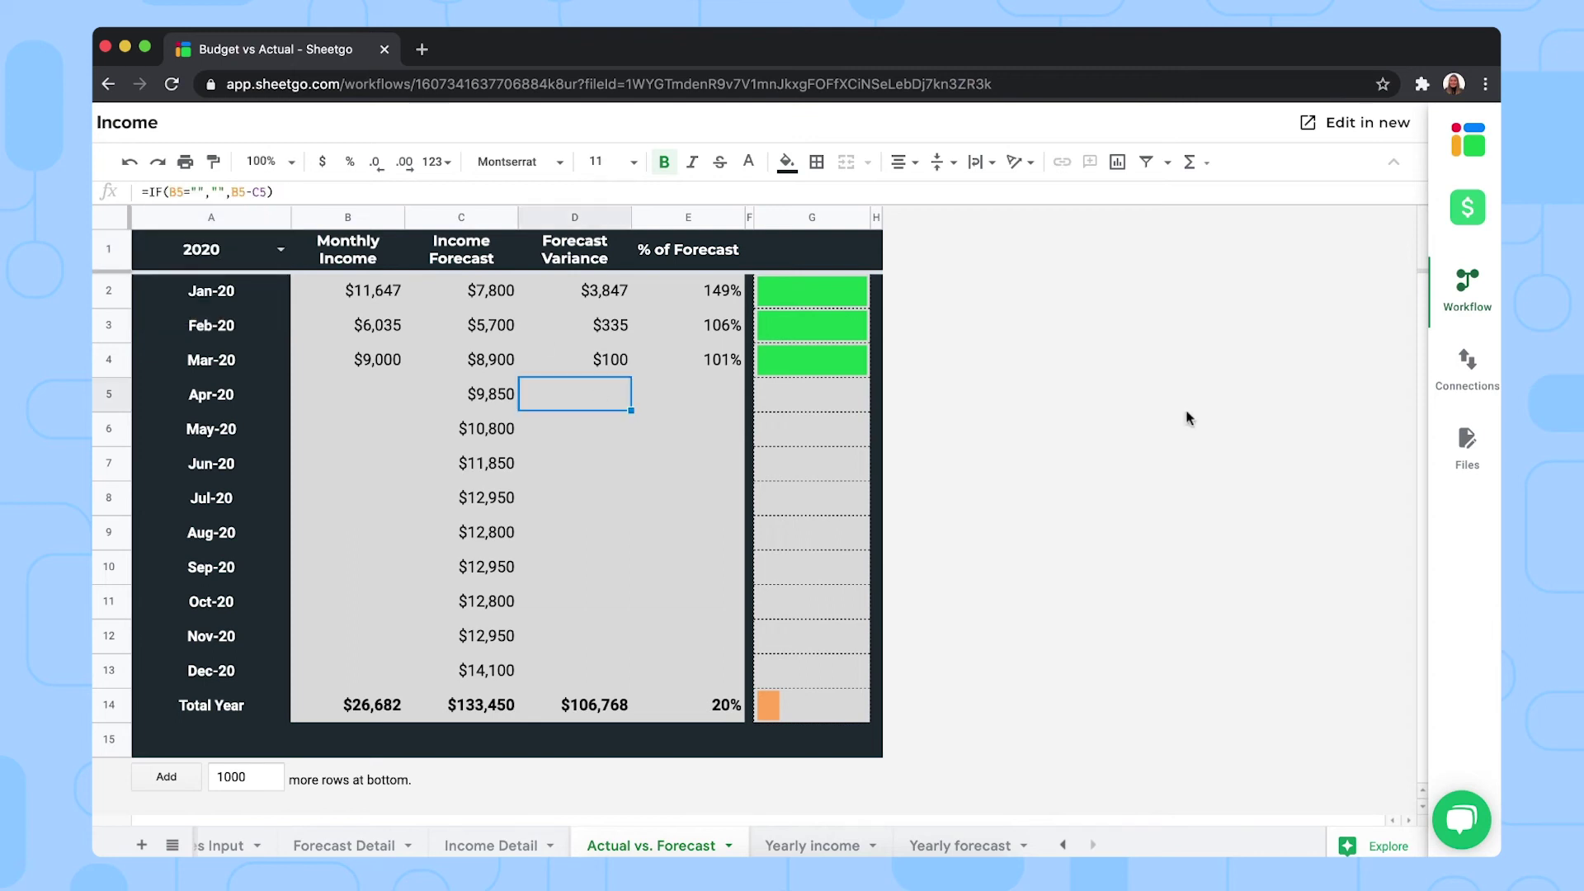
Open the Expenses file on its Categories Input tab from the workflow and collapse the diagram.
{"action": "left_click", "coordinate": [1478, 289]}
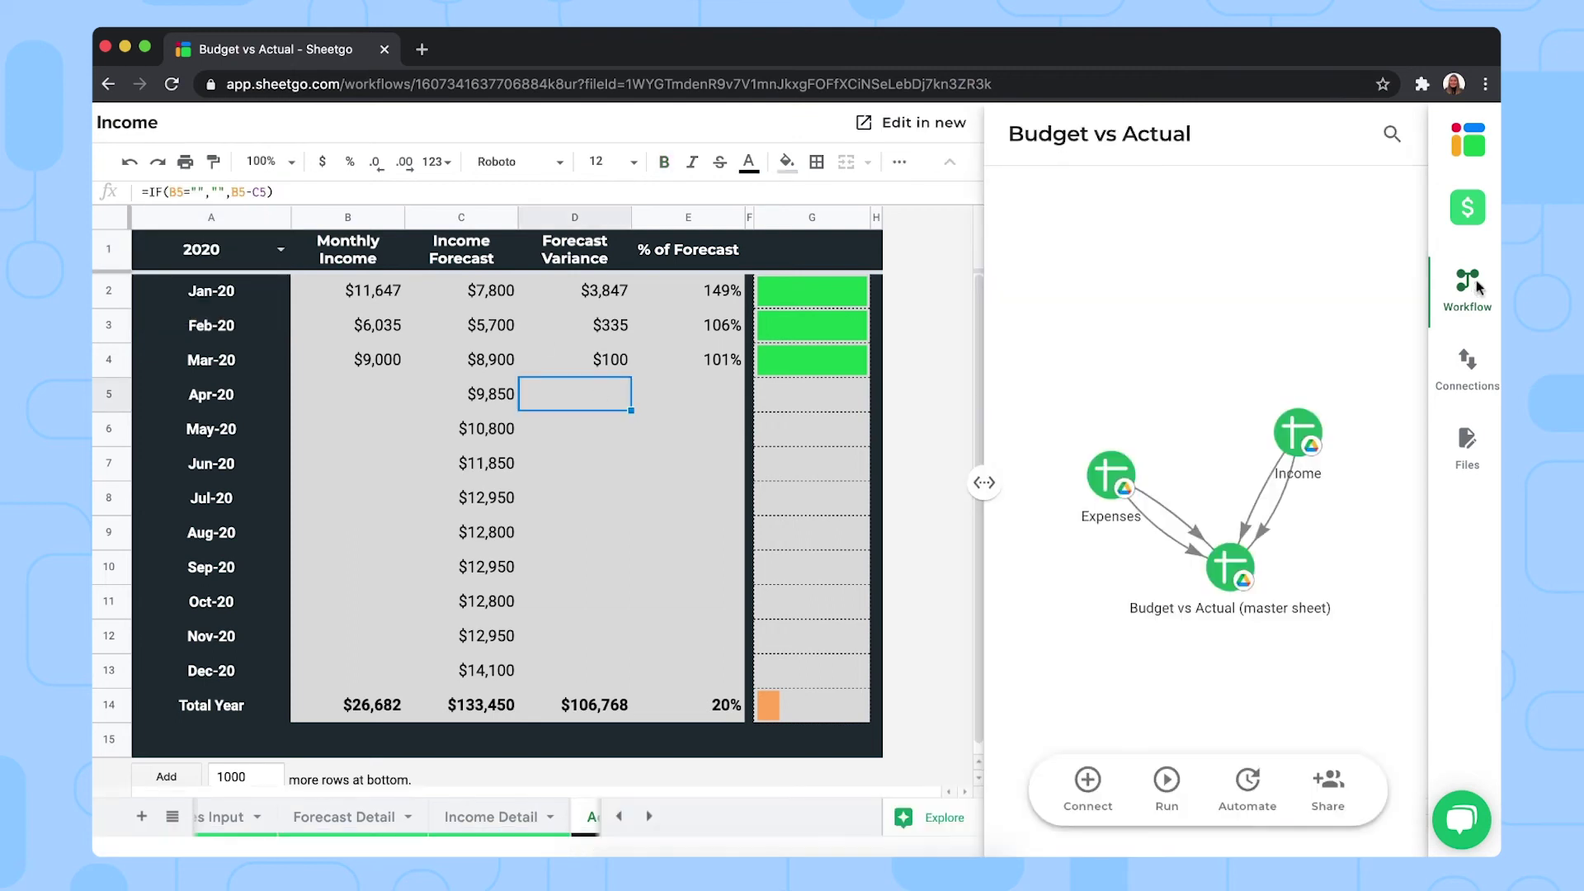
{"action": "left_click", "coordinate": [1108, 489]}
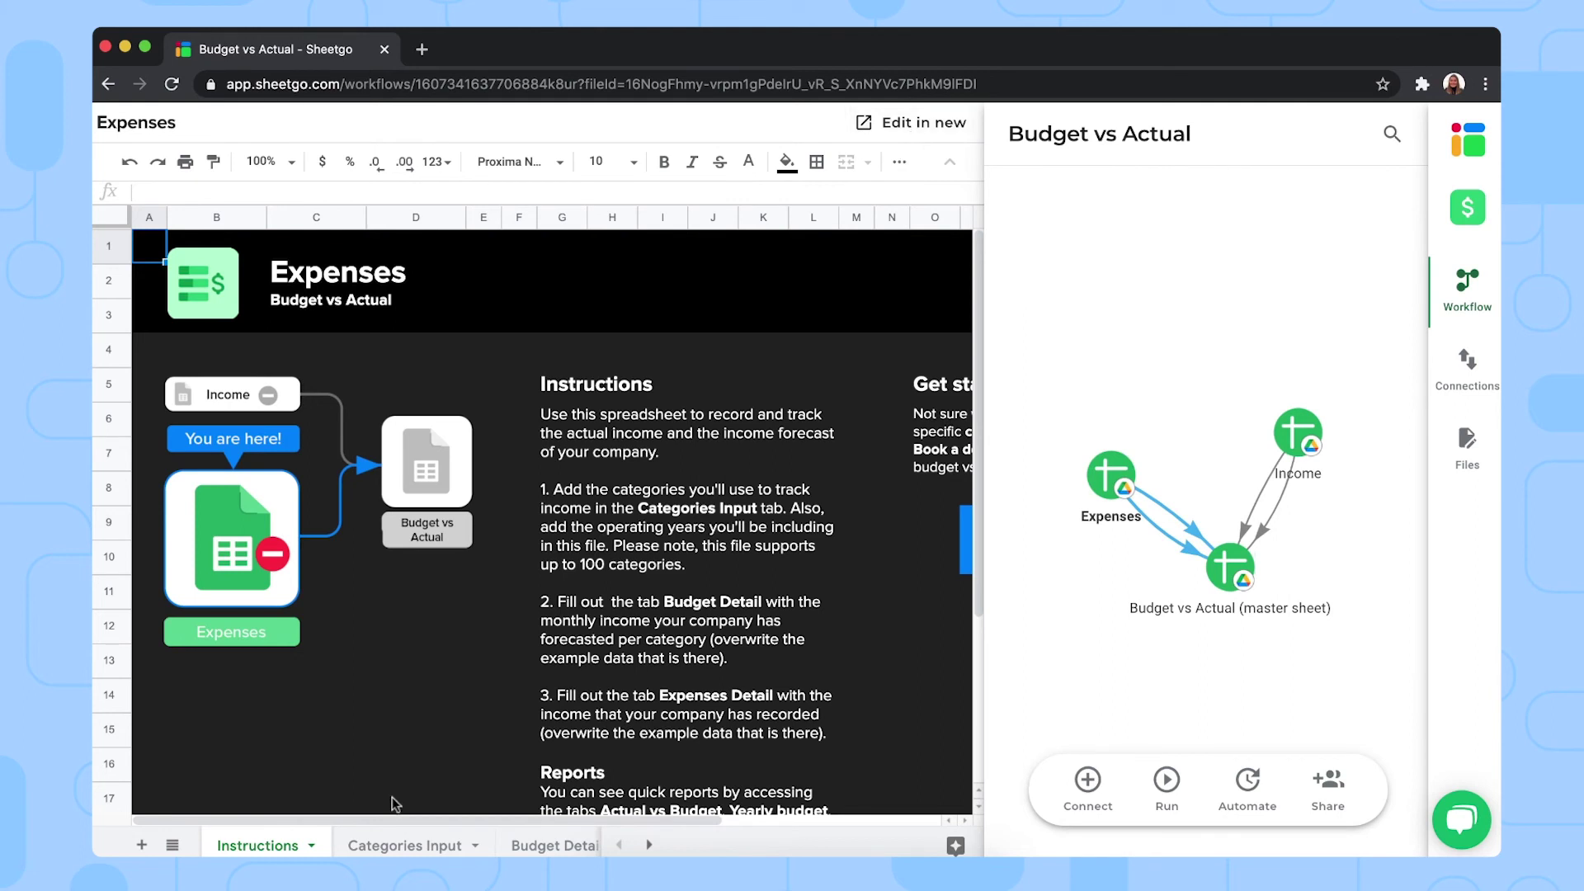
{"action": "left_click", "coordinate": [387, 850]}
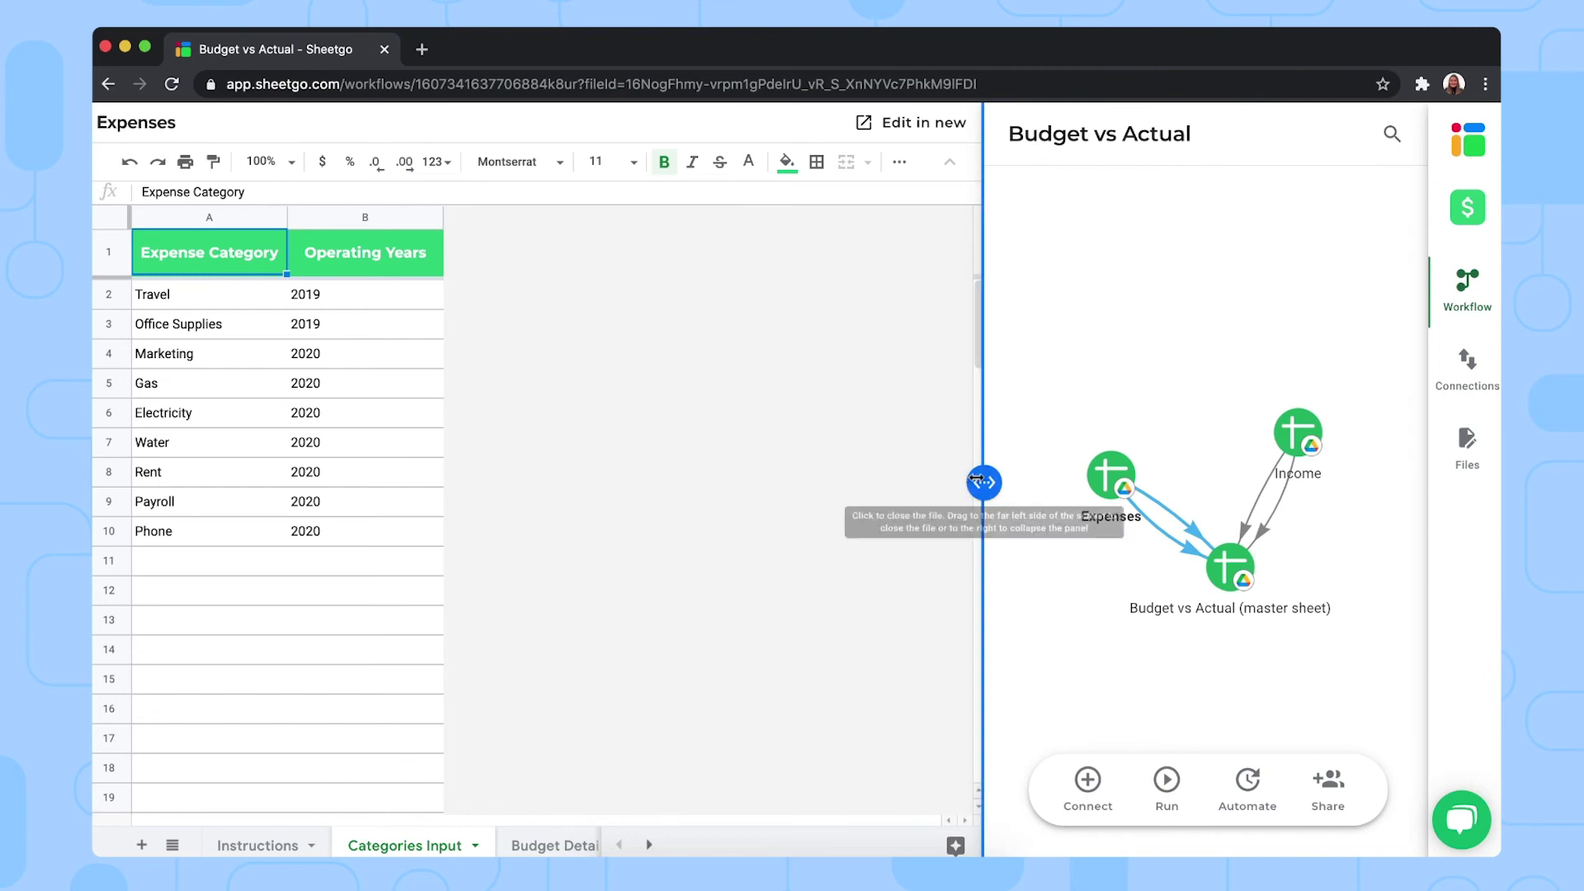
{"action": "left_click", "coordinate": [1424, 478]}
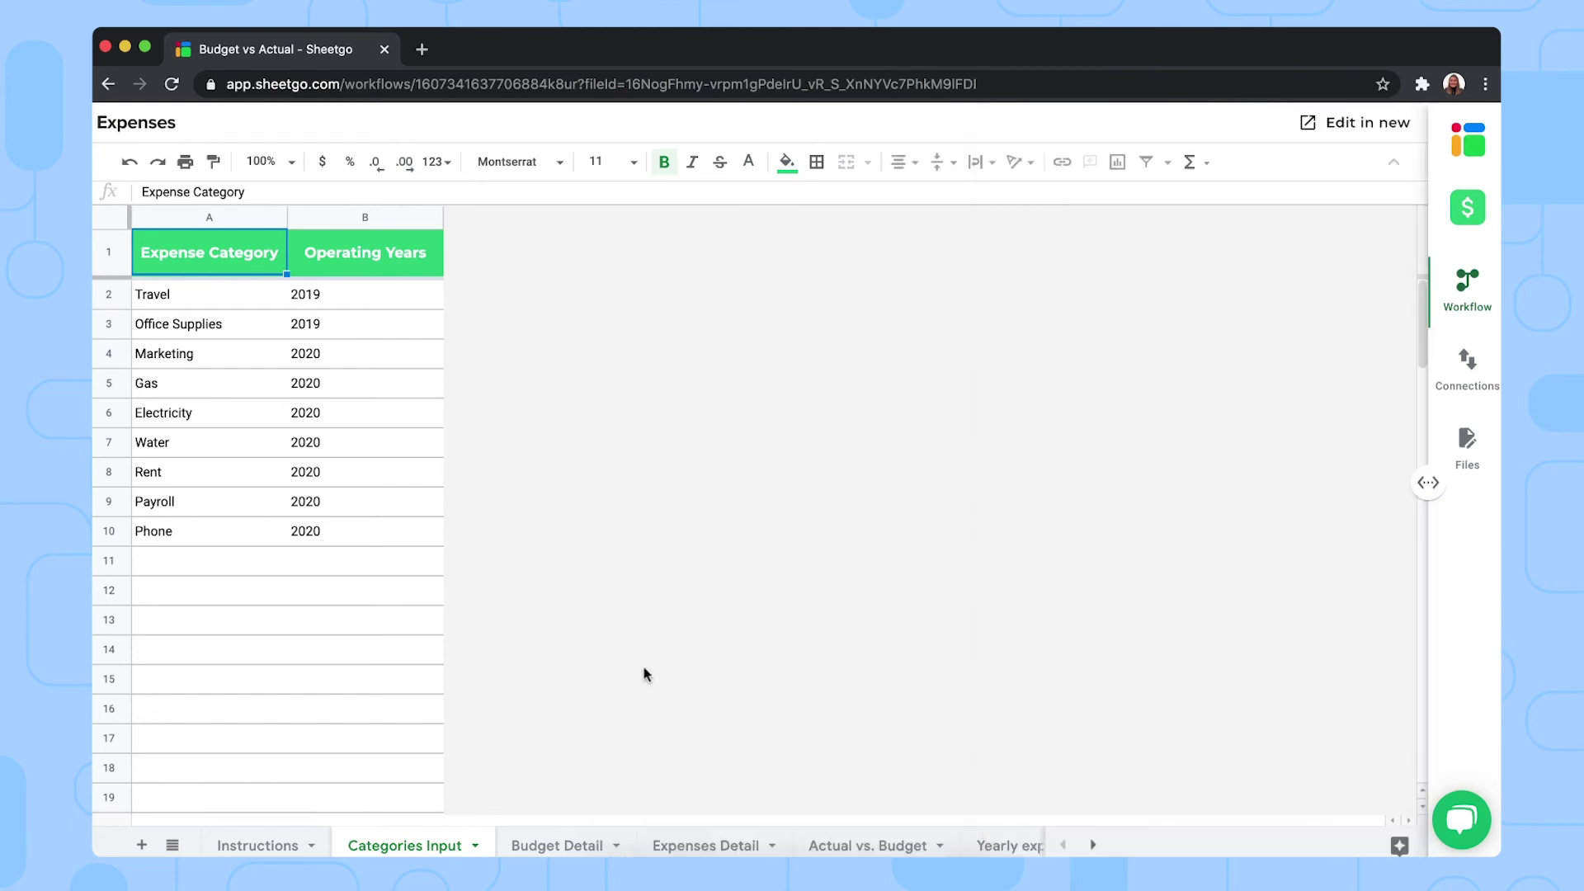
Browse the Expenses Budget Detail and Expenses Detail tabs, then open Actual vs. Budget beside the diagram.
{"action": "left_click", "coordinate": [540, 847]}
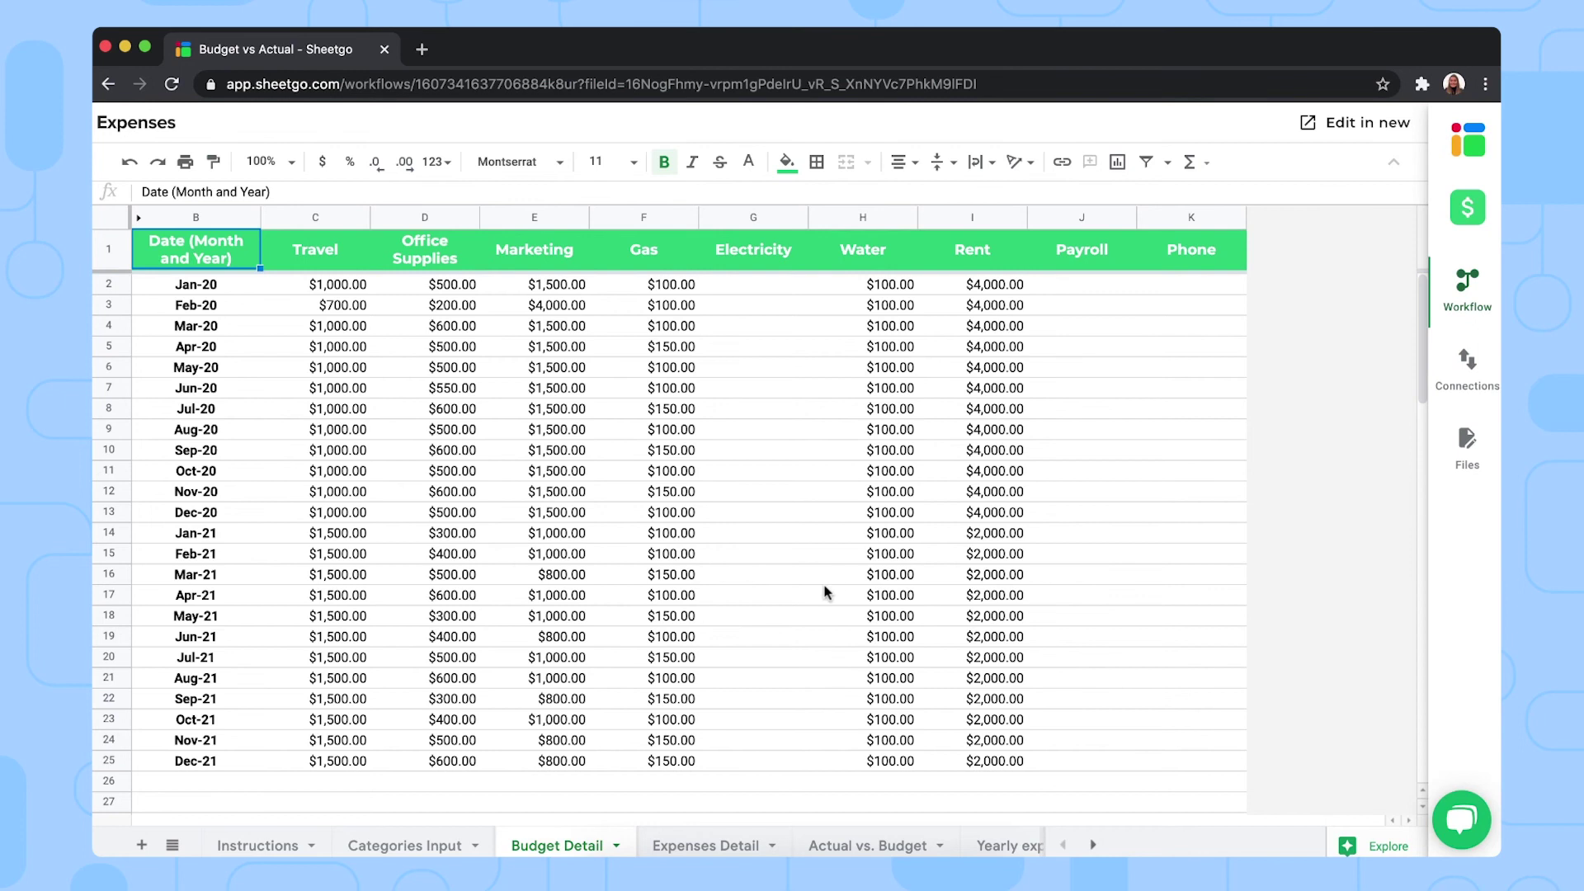
{"action": "left_click", "coordinate": [691, 847]}
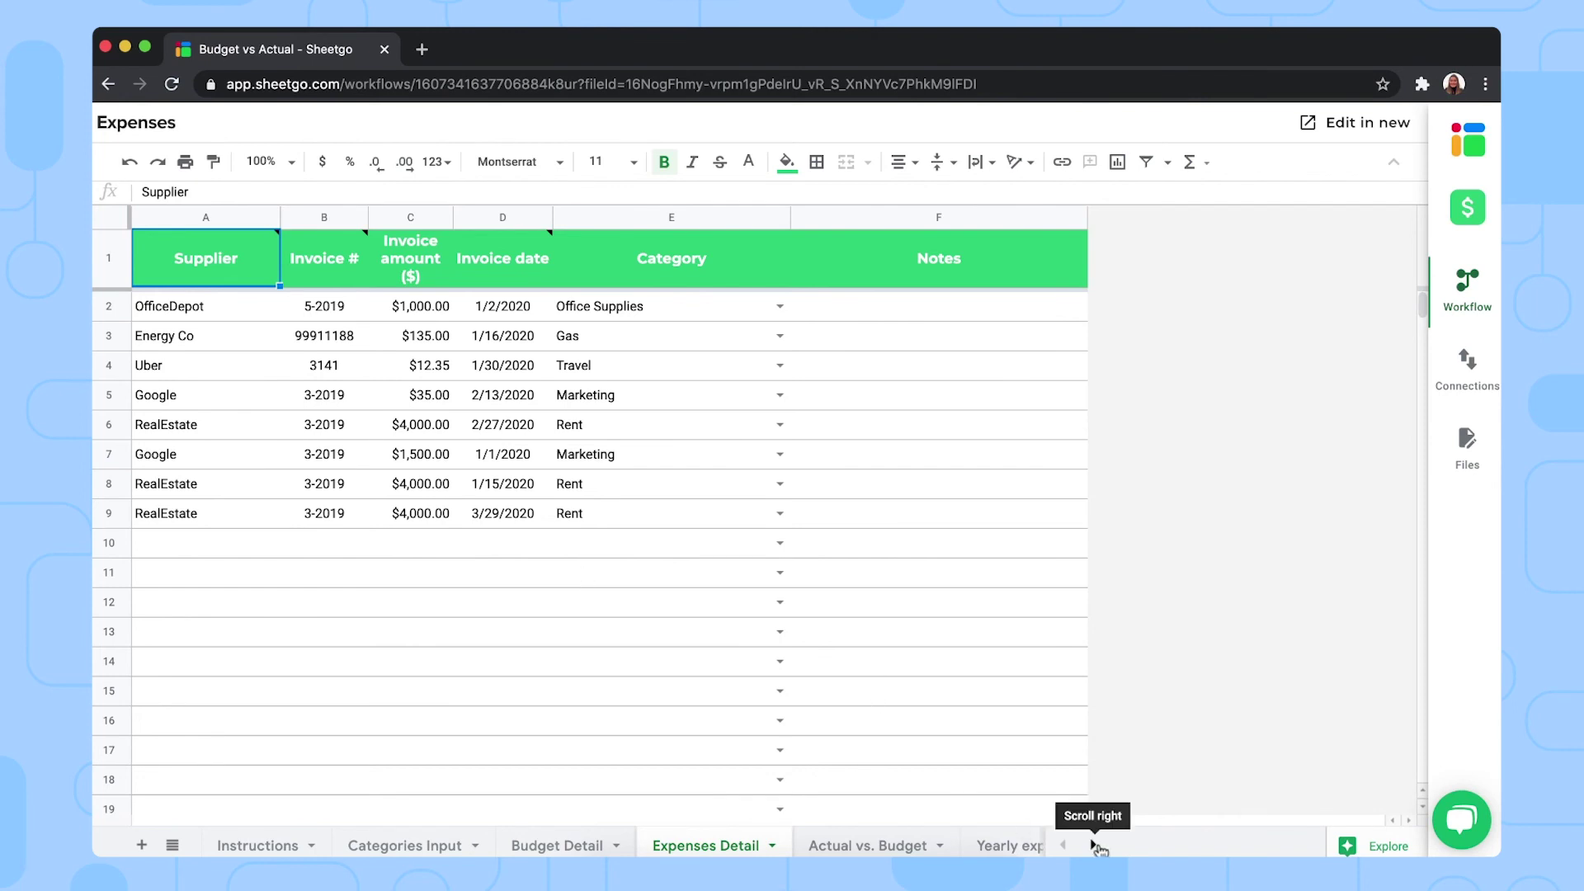
{"action": "left_click", "coordinate": [1094, 845]}
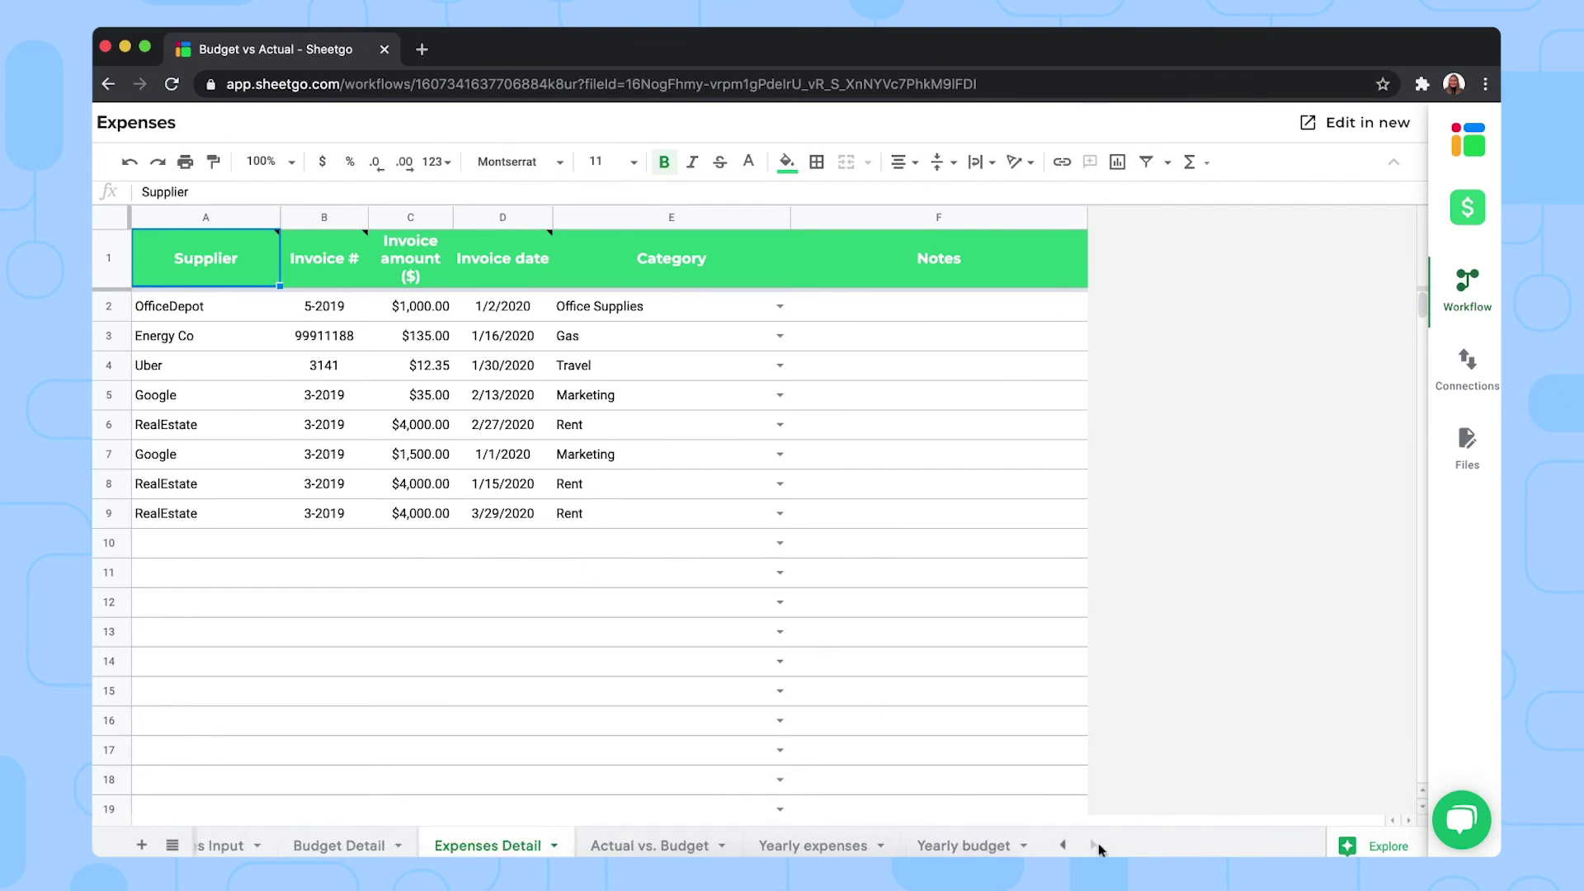
{"action": "left_click", "coordinate": [658, 843]}
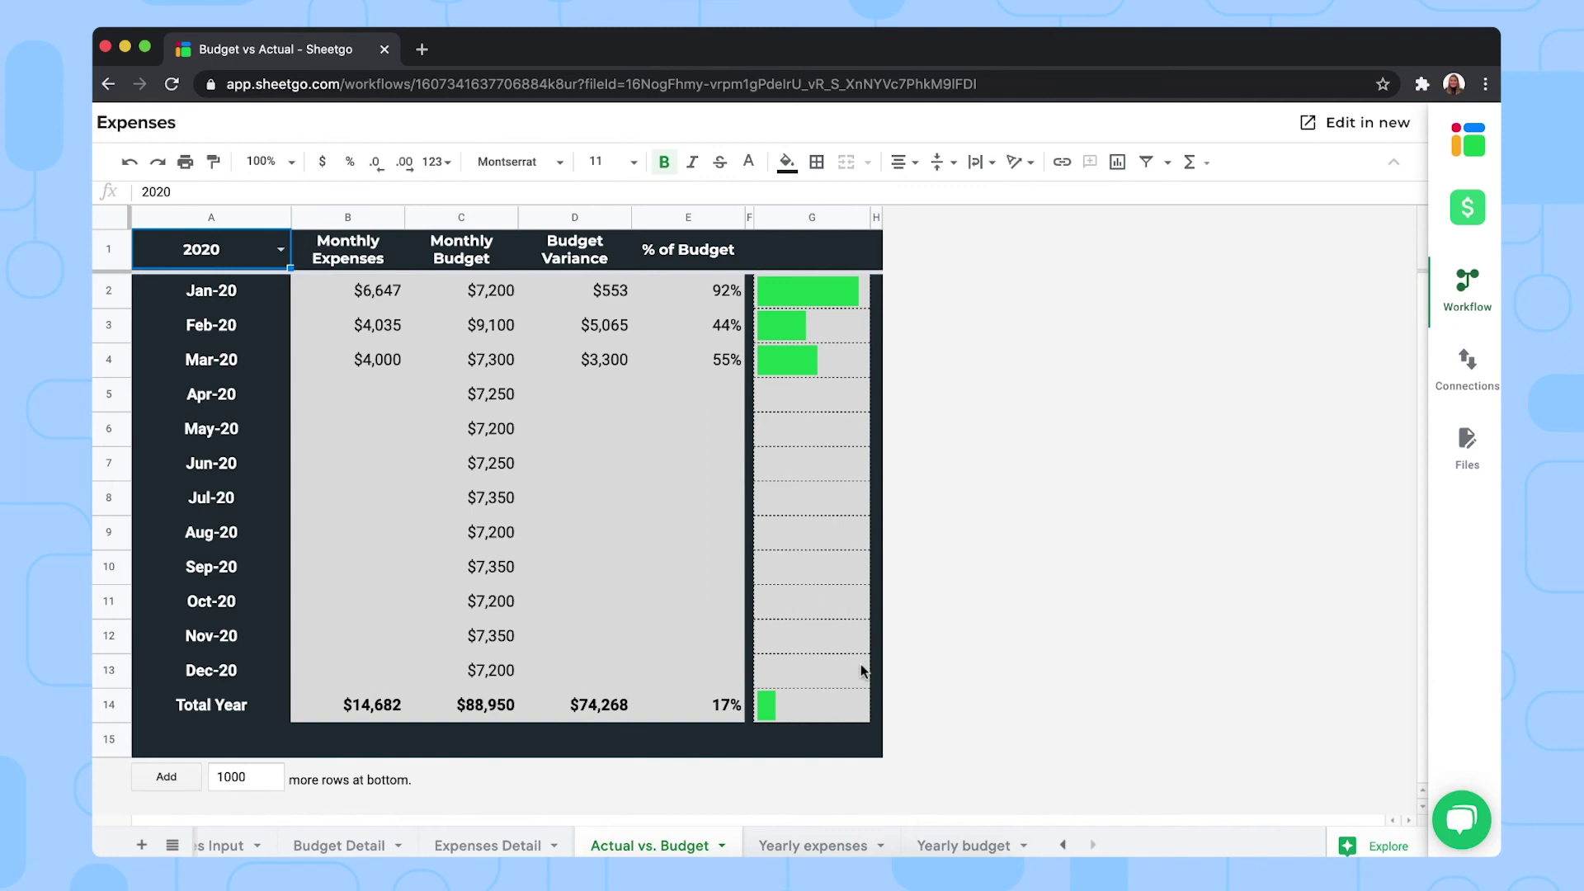
{"action": "left_click", "coordinate": [1474, 281]}
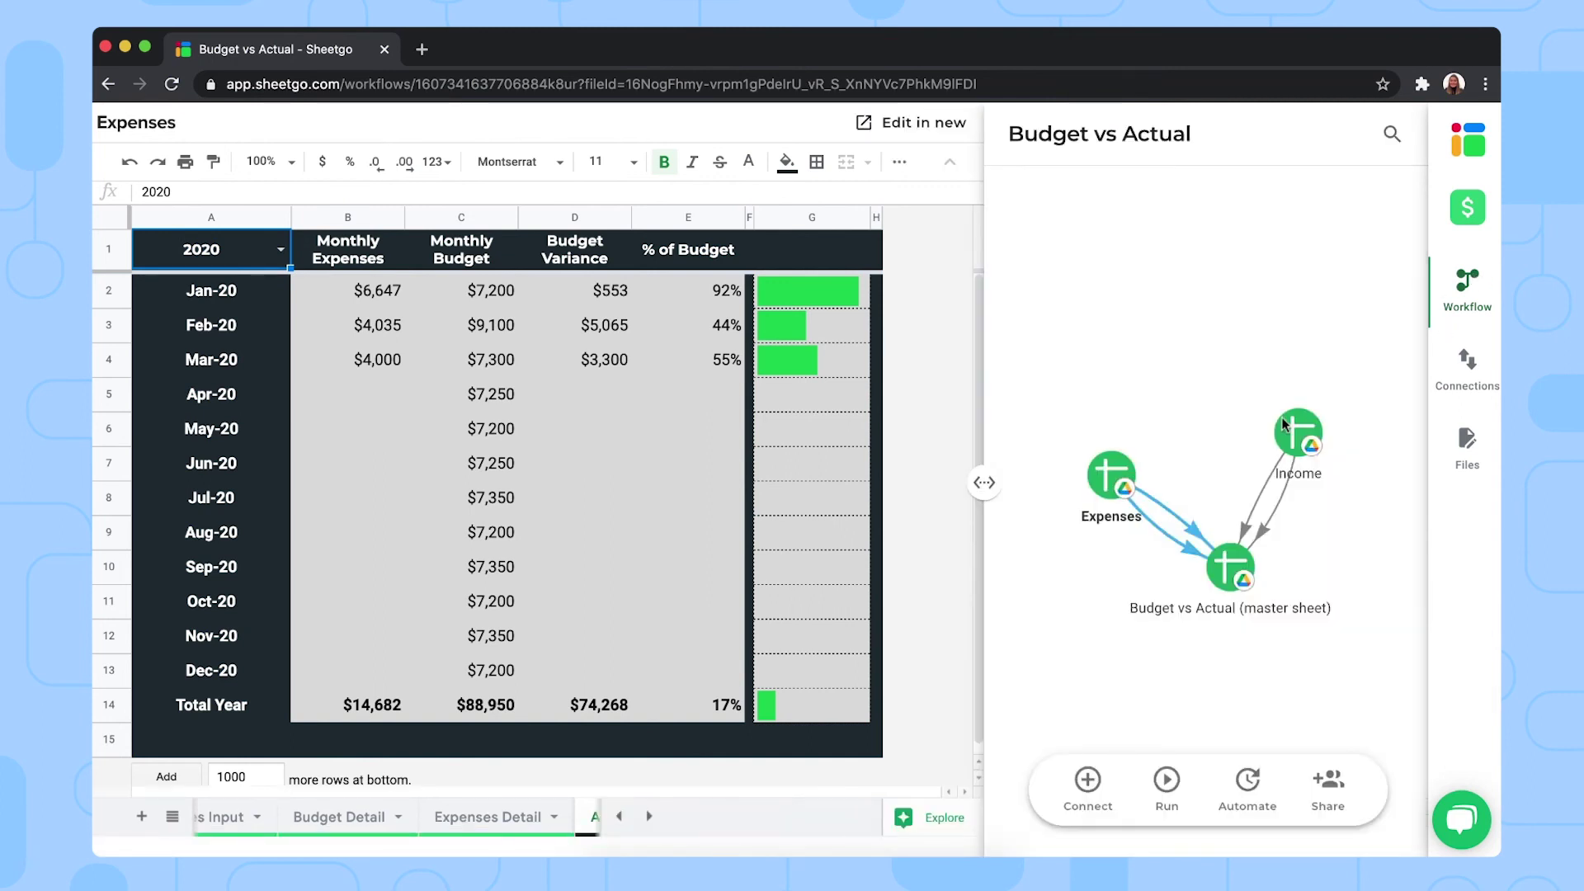